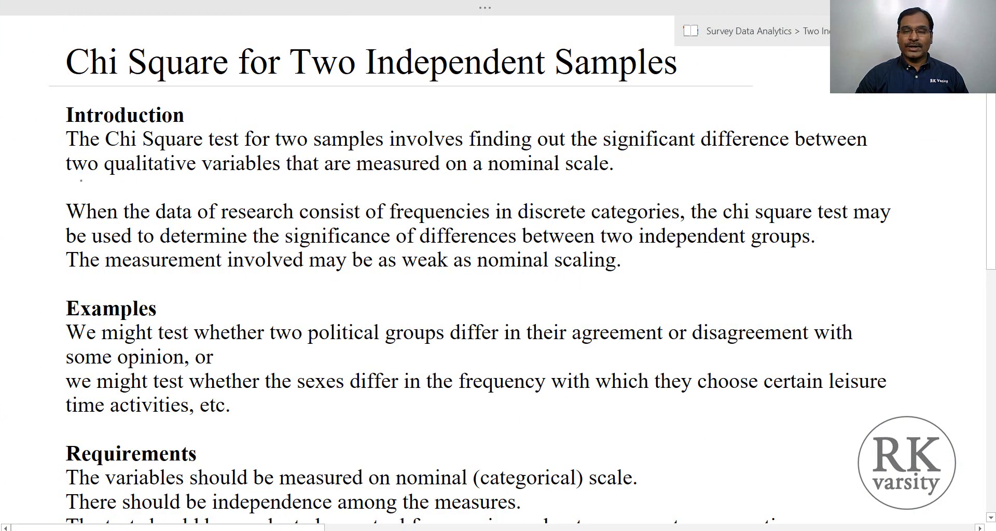
Underline the Introduction's key phrases on significant difference, two qualitative variables, nominal scale, frequencies in discrete categories, two independent groups and weak nominal scaling
drag(632, 154, 804, 155)
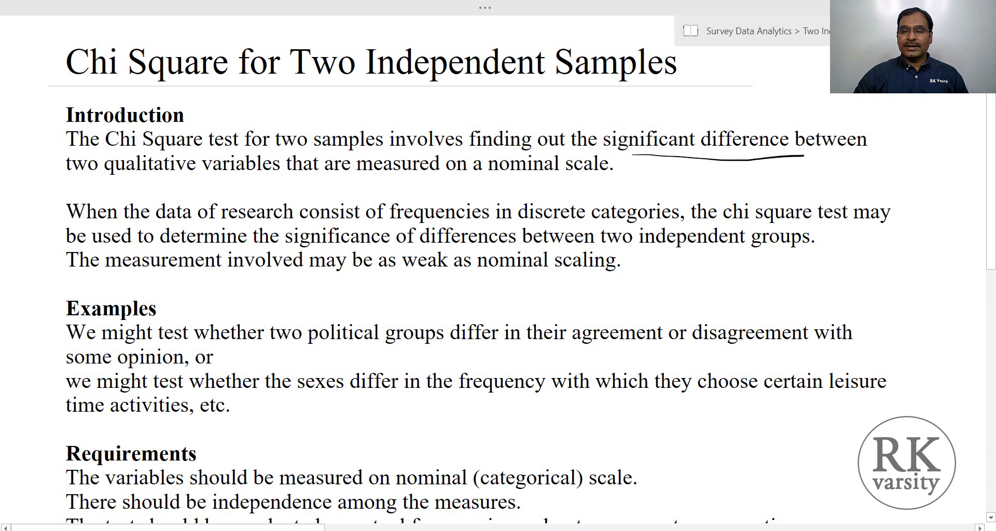
drag(62, 179, 223, 179)
drag(121, 178, 154, 179)
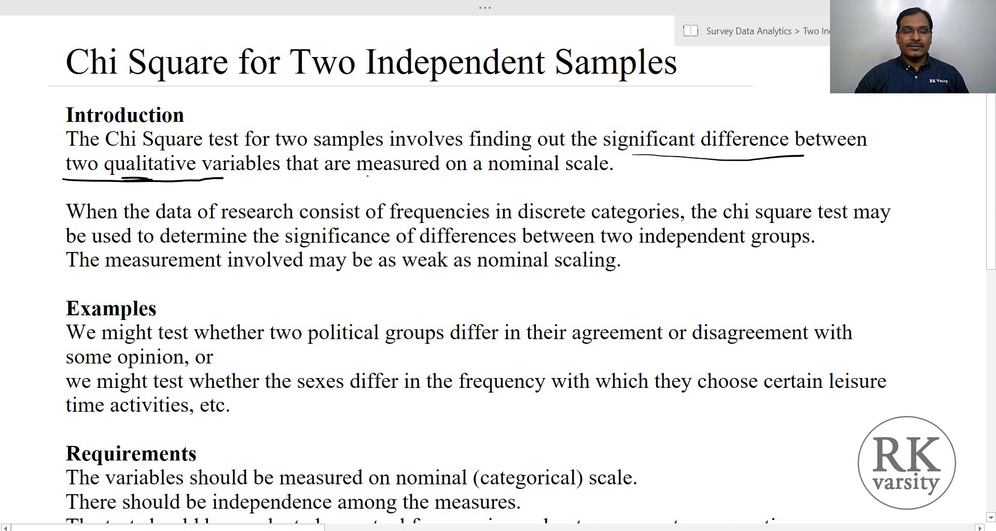
drag(488, 179, 614, 183)
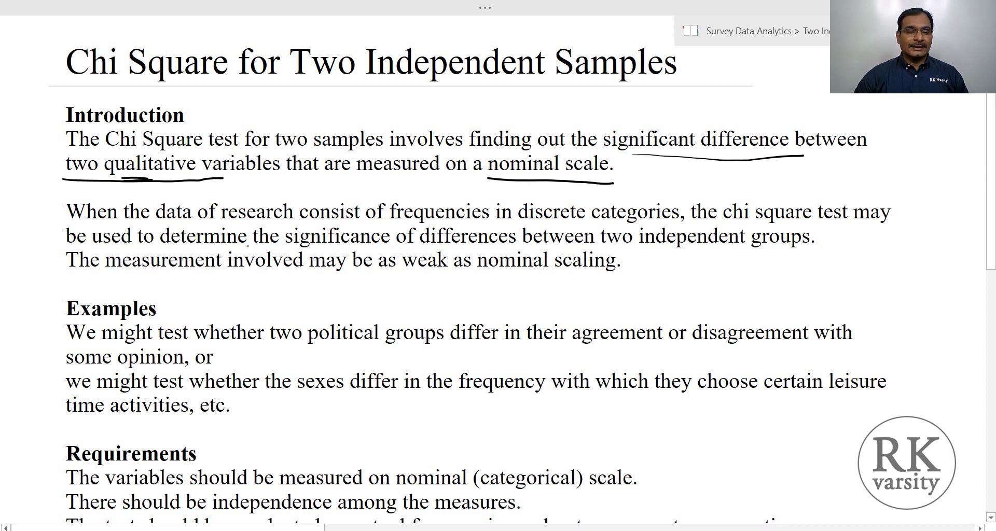
drag(387, 223, 666, 224)
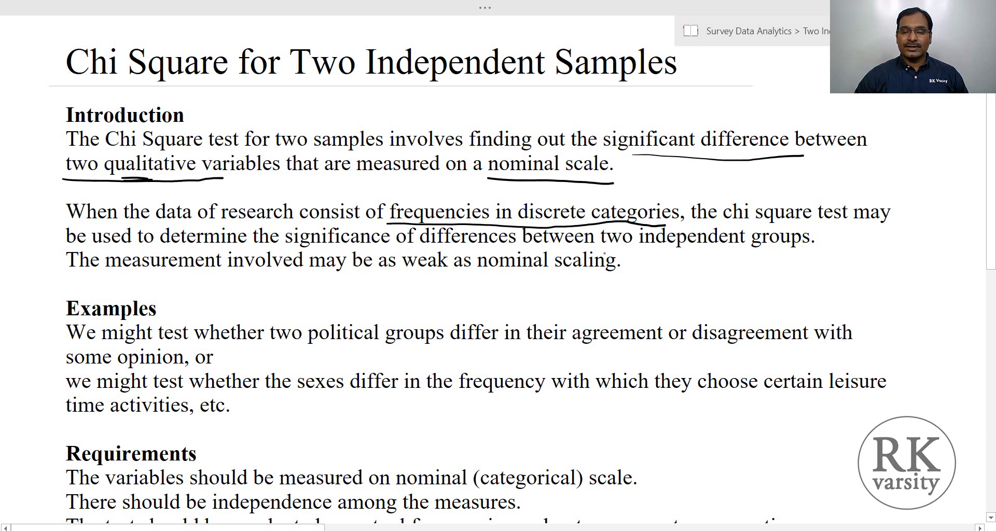
drag(601, 248, 806, 250)
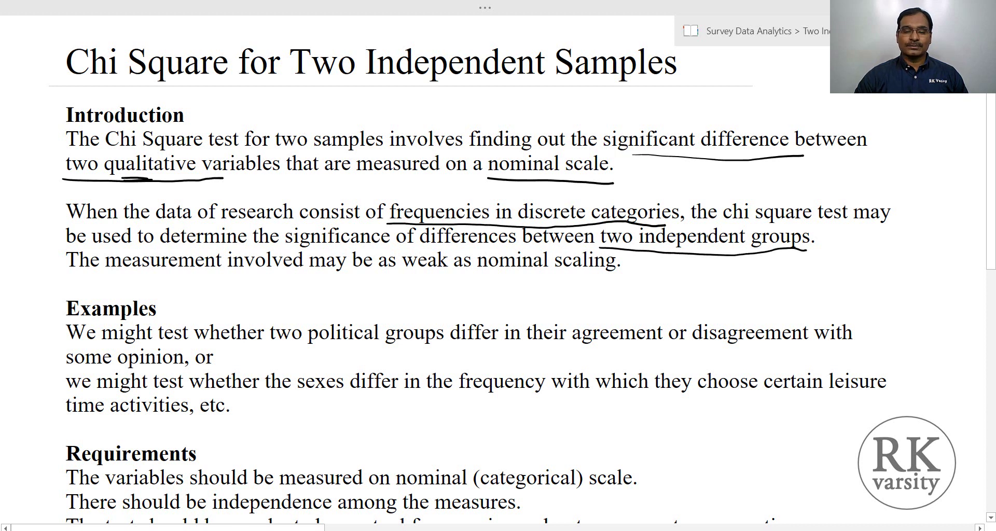
drag(413, 274, 619, 277)
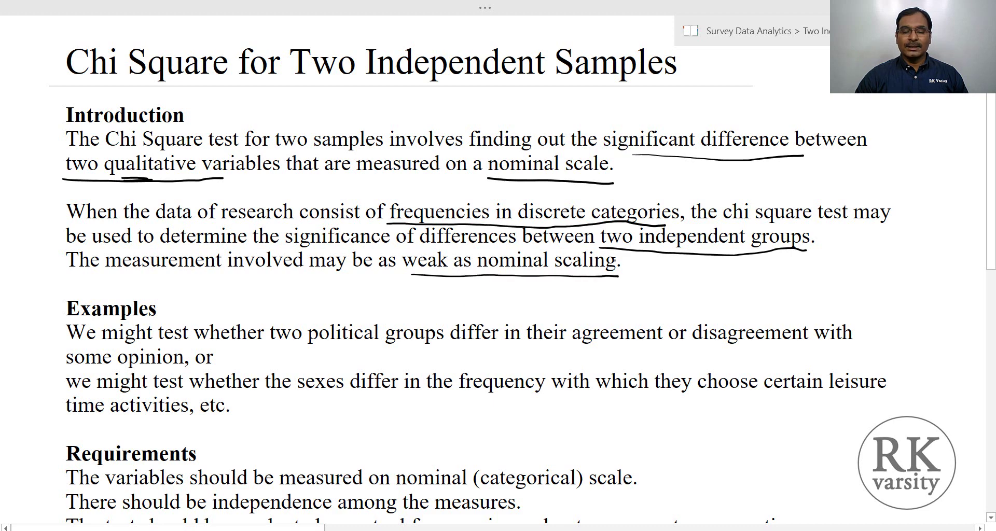
Underline "two political groups" in the first sentence of the Examples section
scroll(470, 278, down, 5)
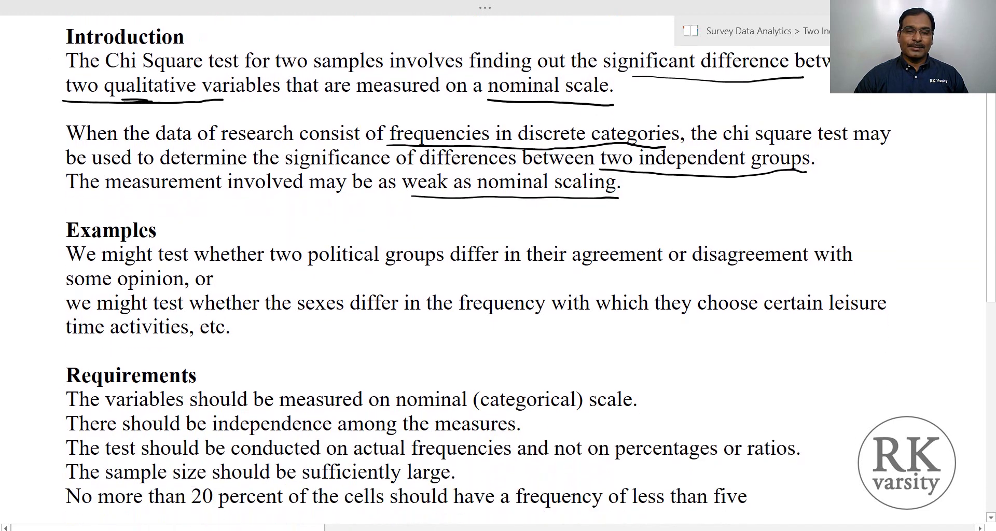
scroll(470, 278, down, 2)
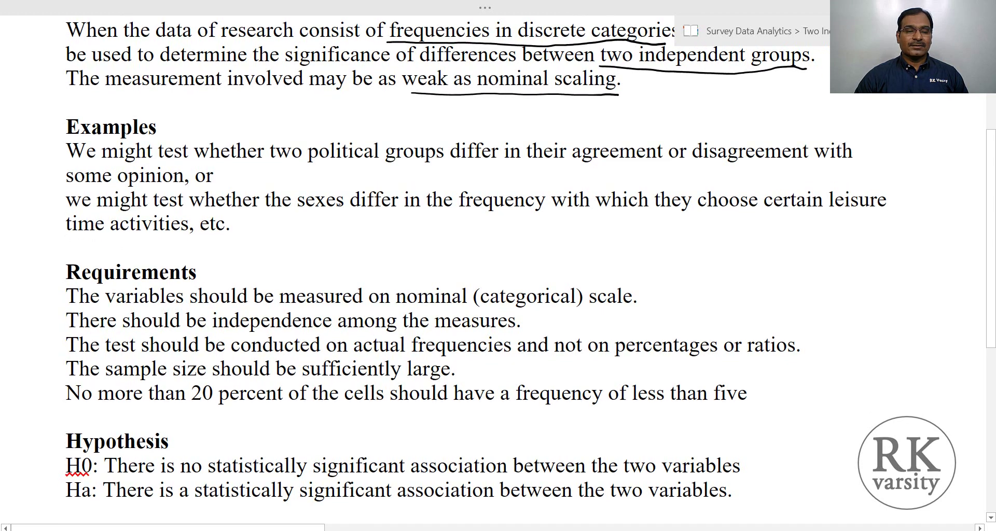
drag(273, 167, 407, 165)
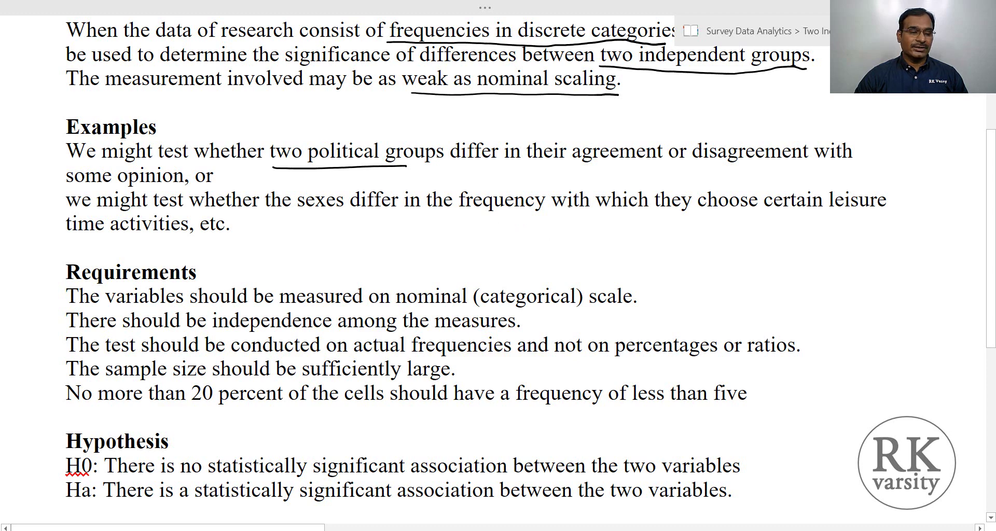
Under Requirements, tick "nominal" and underline "independence", "actual frequencies", "not on percentages" and "sufficiently large"
scroll(498, 260, down, 3)
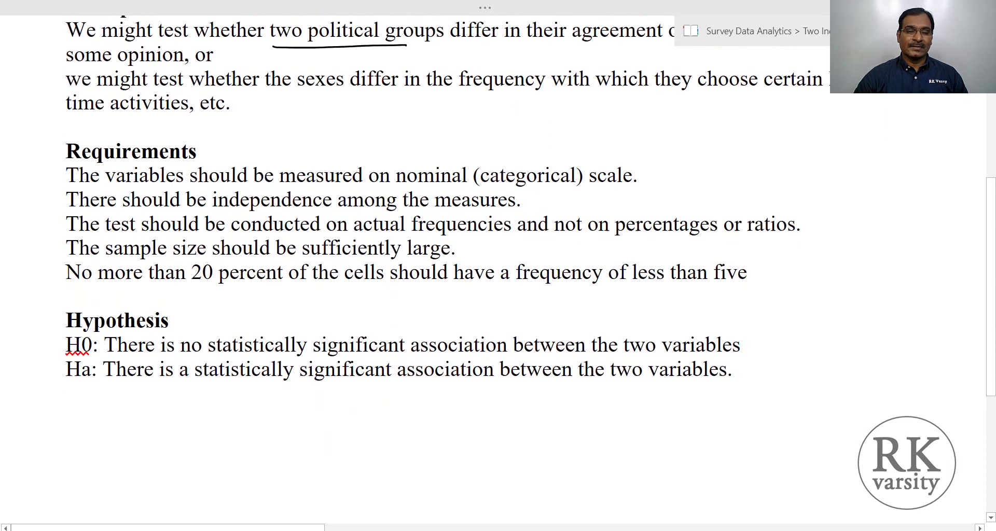
scroll(498, 218, down, 1)
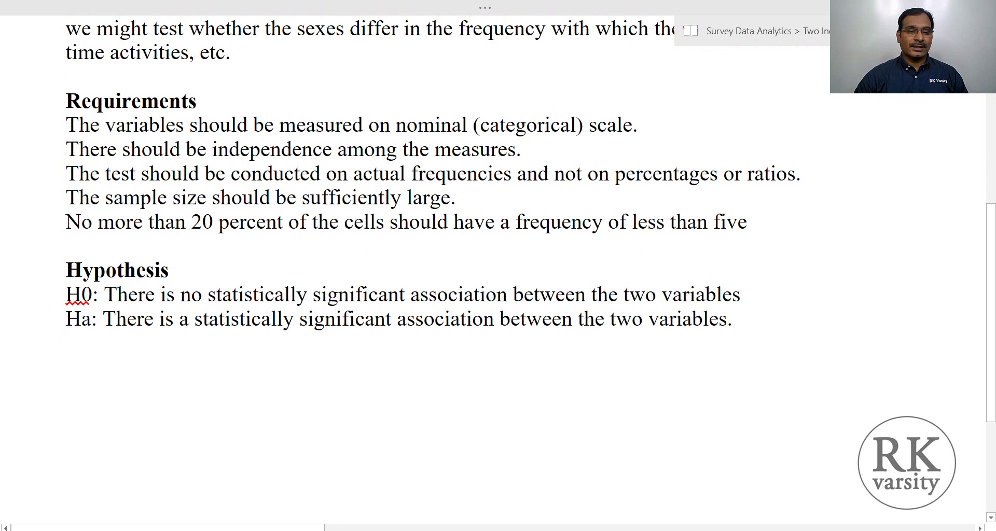
drag(414, 109, 476, 92)
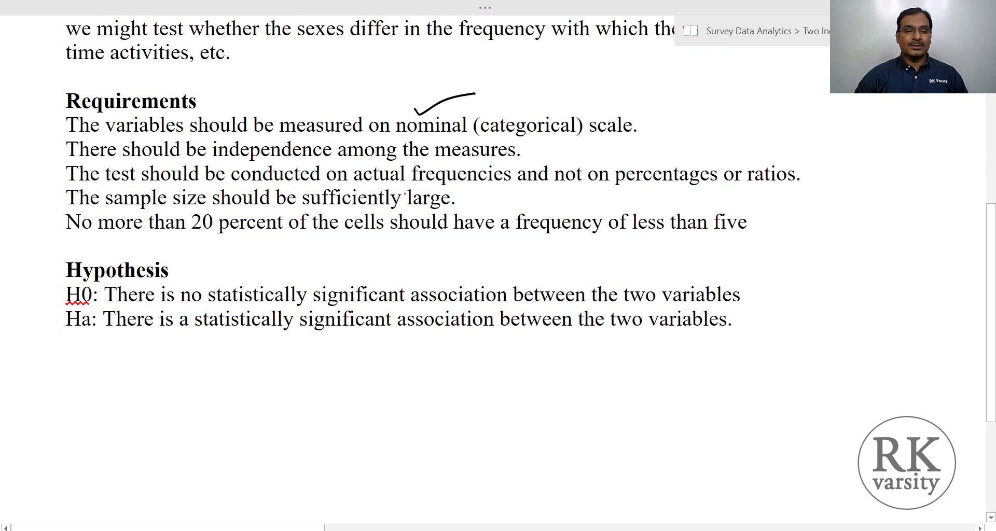
mouse_move(212, 165)
mouse_down()
mouse_move(299, 164)
mouse_move(320, 166)
mouse_up()
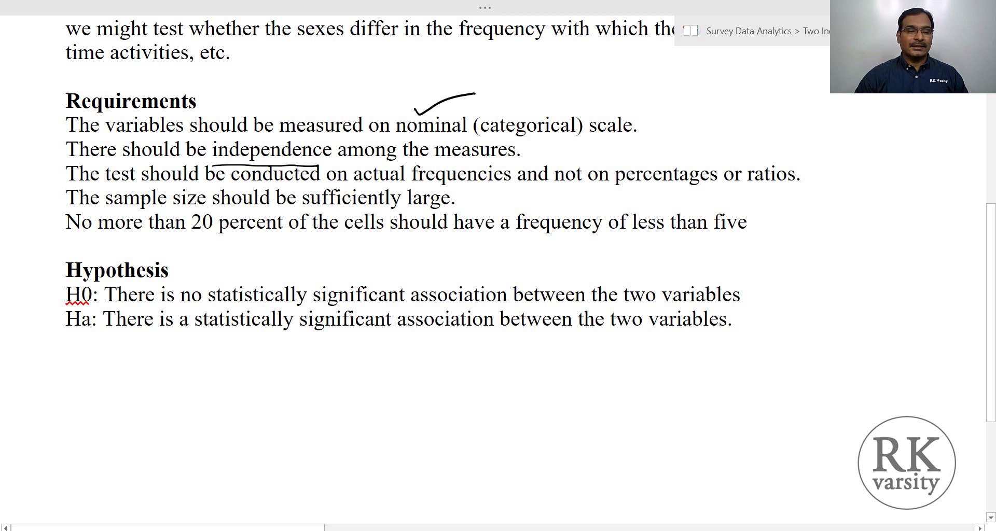
drag(408, 188, 502, 189)
drag(356, 184, 412, 183)
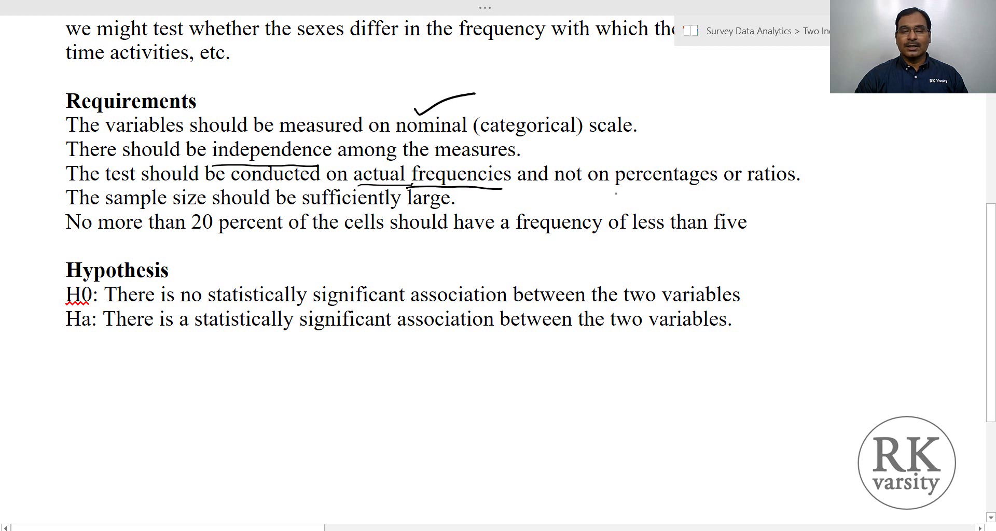
drag(562, 188, 710, 191)
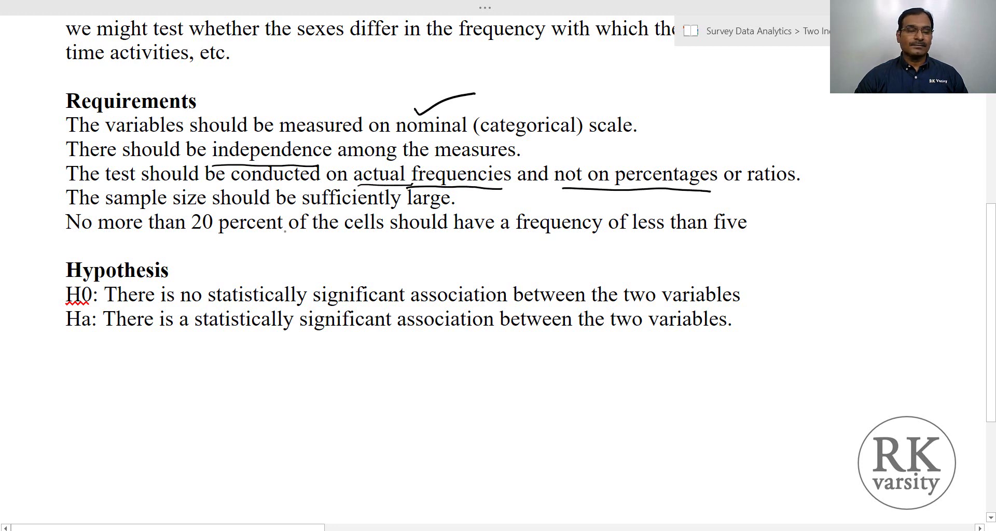
drag(332, 212, 433, 213)
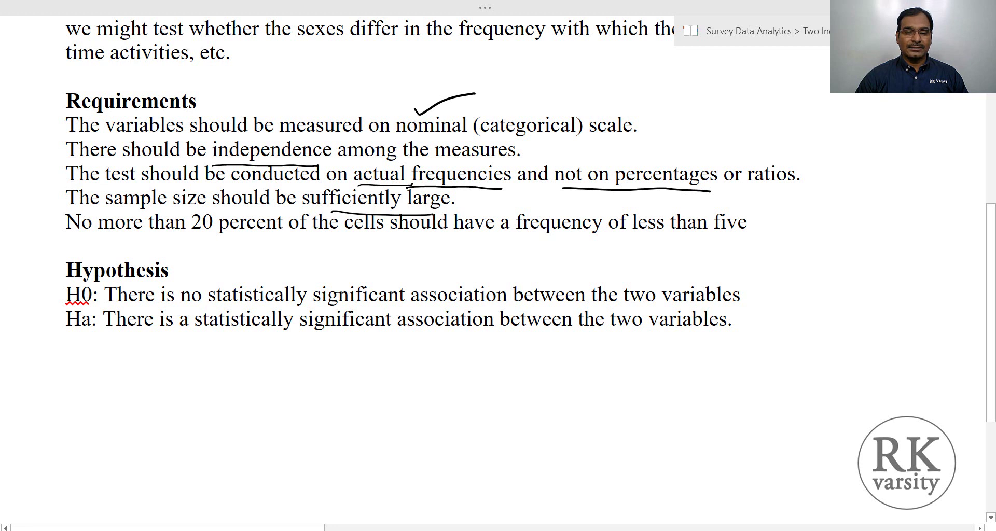
Underline the 20 percent cell-frequency requirement and handwrite a double-underlined "<5" beside it
mouse_move(197, 244)
mouse_down()
mouse_move(518, 231)
mouse_move(739, 240)
mouse_up()
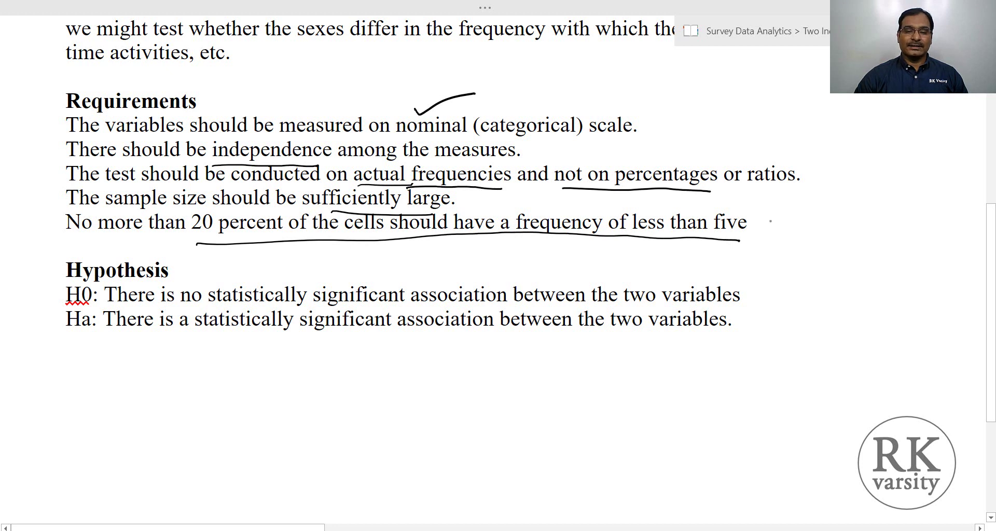
drag(795, 216, 809, 232)
drag(783, 237, 814, 237)
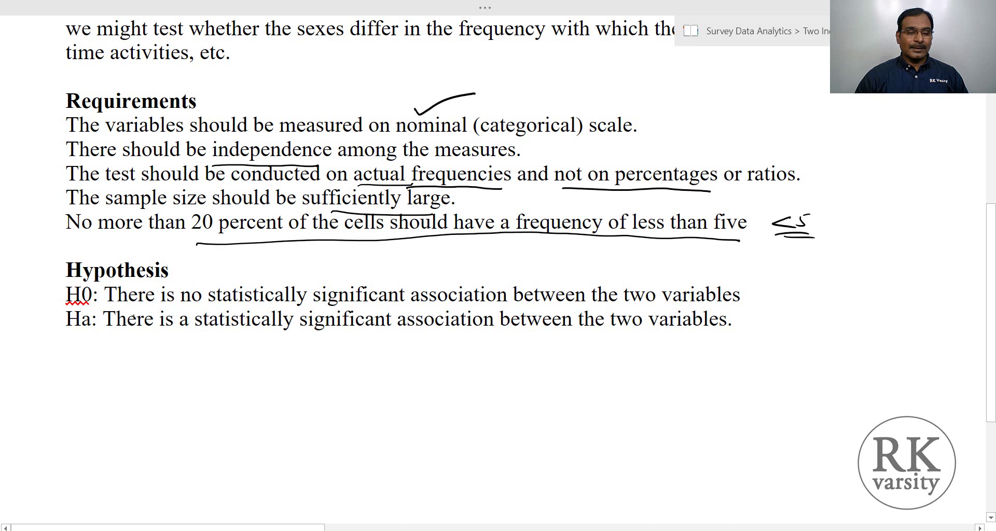
Underline the no-association wording and "the two variables" in H0, and the whole Ha statement in the Hypothesis section
drag(179, 306, 532, 306)
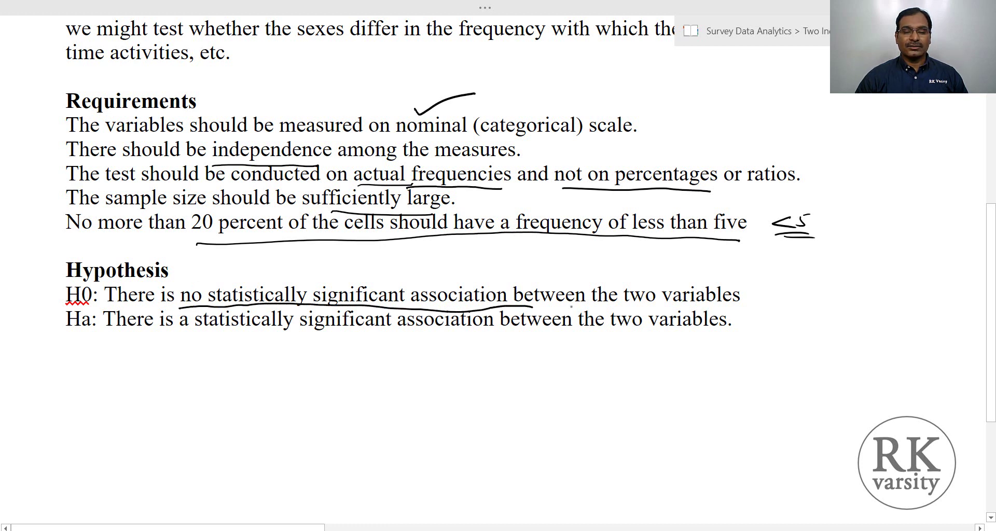
drag(602, 301, 745, 308)
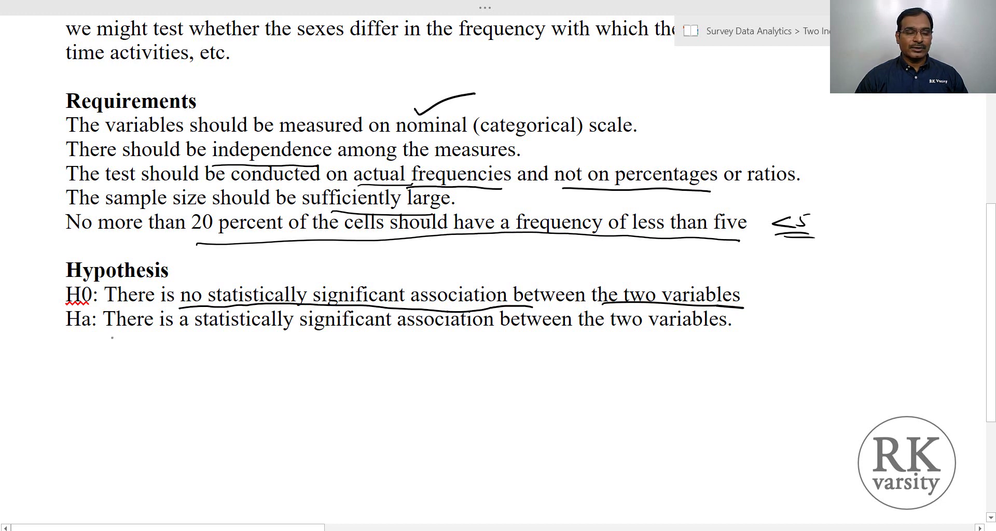
drag(109, 337, 725, 333)
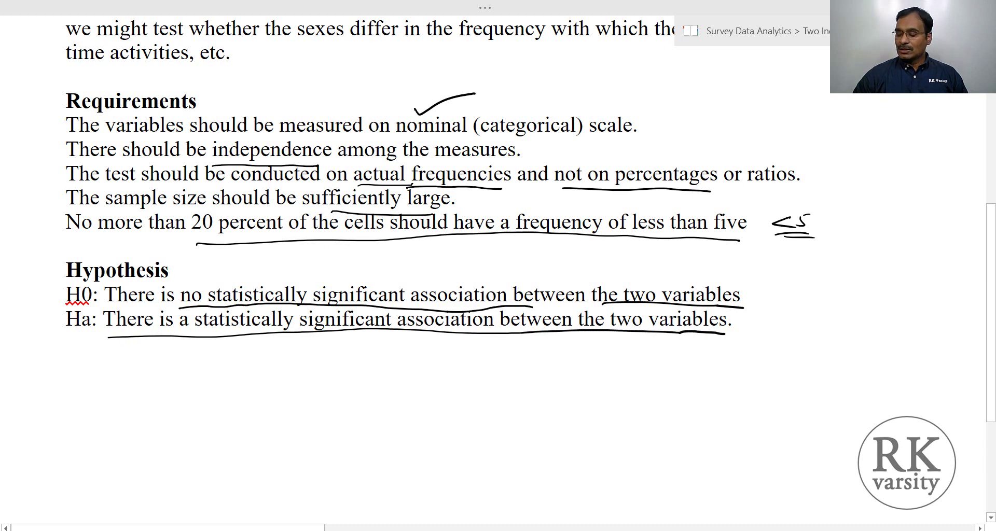
In the book publisher problem, underline and tick "Individuals" and "Institutions", and underline "standard" and "same day mode"
scroll(498, 270, up, 10)
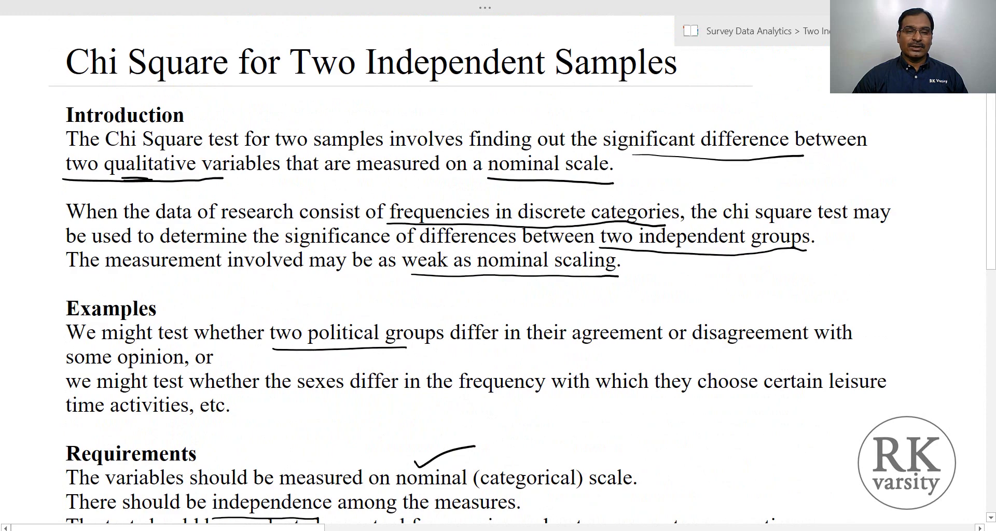
scroll(498, 269, right, 15)
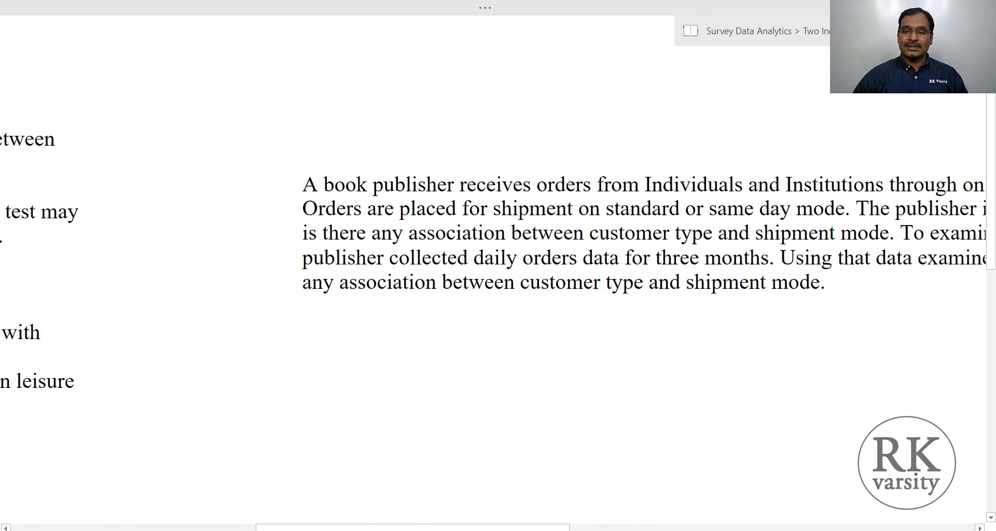
scroll(498, 269, right, 6)
scroll(498, 269, right, 2)
scroll(498, 269, right, 2)
scroll(497, 270, down, 2)
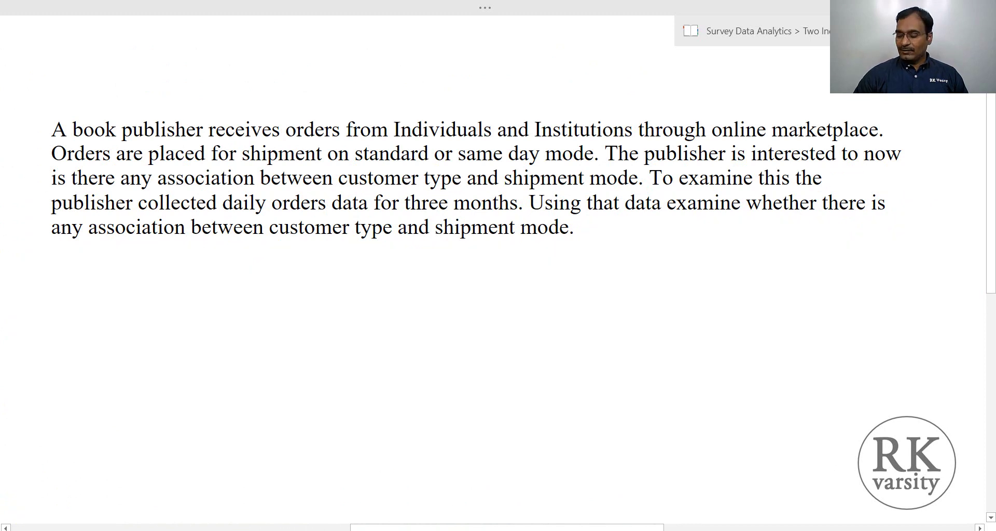
drag(393, 139, 628, 143)
drag(426, 105, 461, 91)
drag(570, 111, 611, 98)
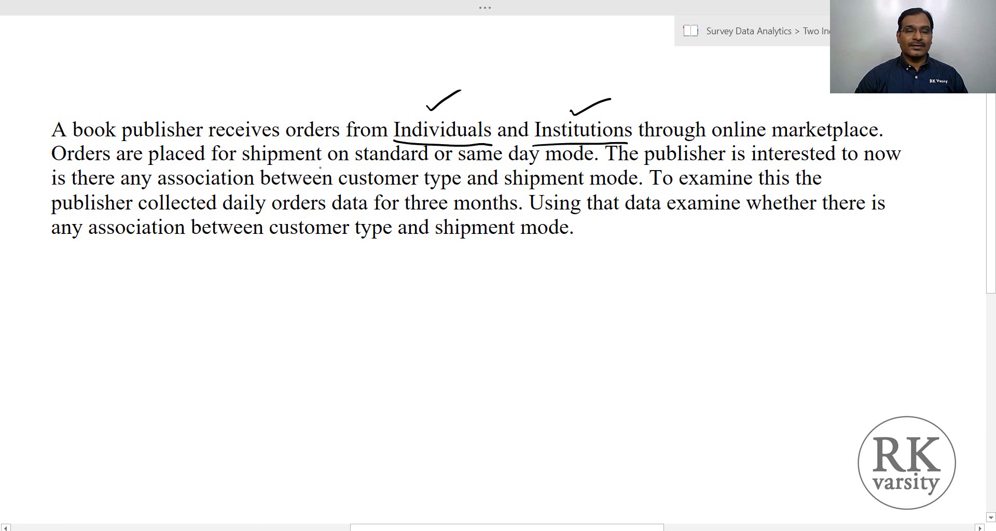
drag(354, 167, 583, 168)
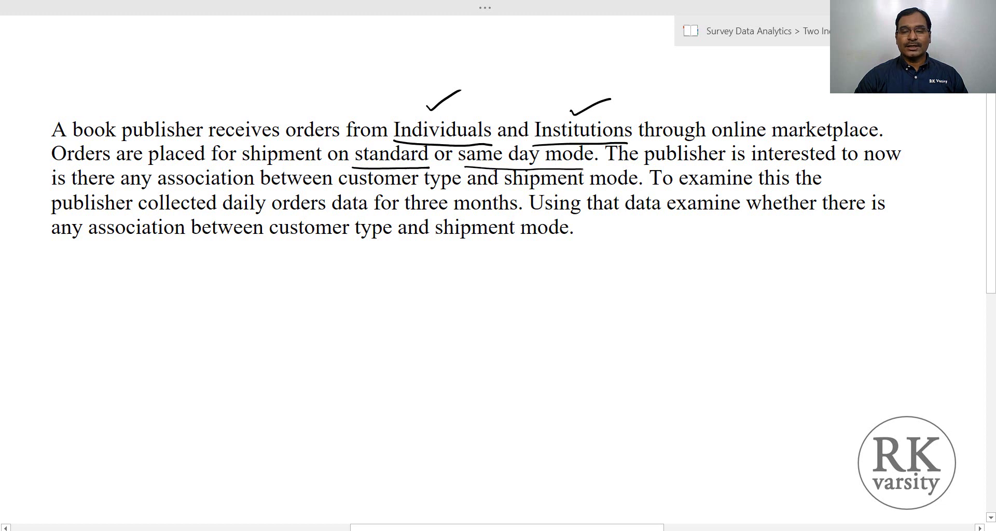
Below the problem, handwrite the two variables with their categories: Cust Type with Indv and Insti, Mode with Std and Same
scroll(674, 510, down, 1)
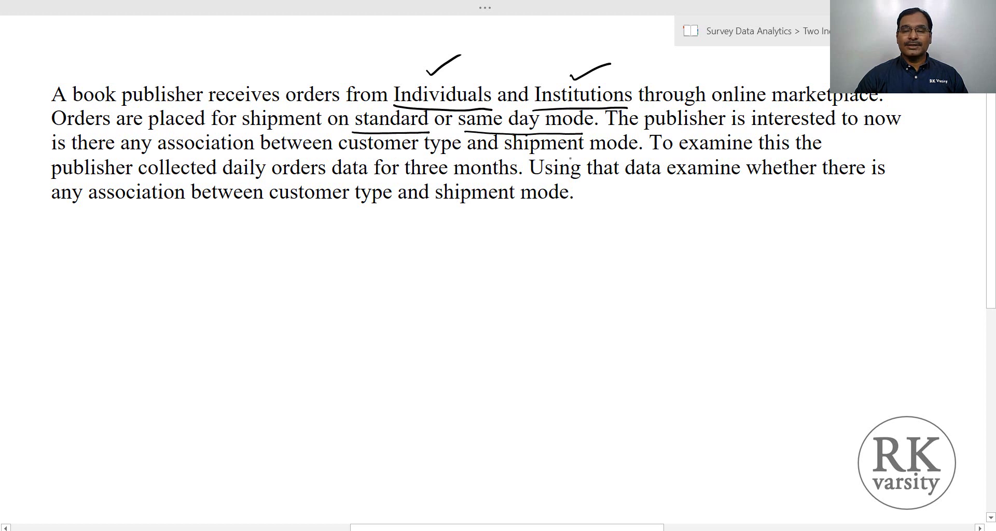
mouse_move(287, 266)
mouse_down()
mouse_move(277, 270)
mouse_move(385, 283)
mouse_move(399, 275)
mouse_up()
mouse_move(480, 263)
mouse_down()
mouse_move(489, 274)
mouse_move(536, 261)
mouse_up()
mouse_move(612, 255)
mouse_down()
mouse_move(649, 266)
mouse_move(665, 256)
mouse_up()
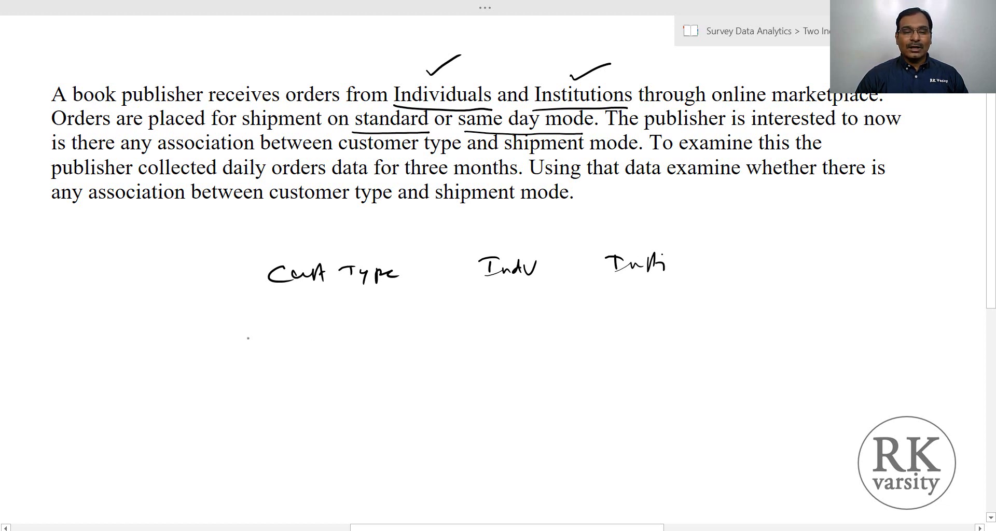
mouse_move(274, 324)
mouse_down()
mouse_move(293, 332)
mouse_move(328, 316)
mouse_move(319, 317)
mouse_move(345, 325)
mouse_up()
mouse_move(494, 310)
mouse_down()
mouse_move(483, 330)
mouse_move(499, 324)
mouse_up()
drag(516, 314, 517, 321)
mouse_move(621, 304)
mouse_down()
mouse_move(608, 319)
mouse_move(664, 310)
mouse_up()
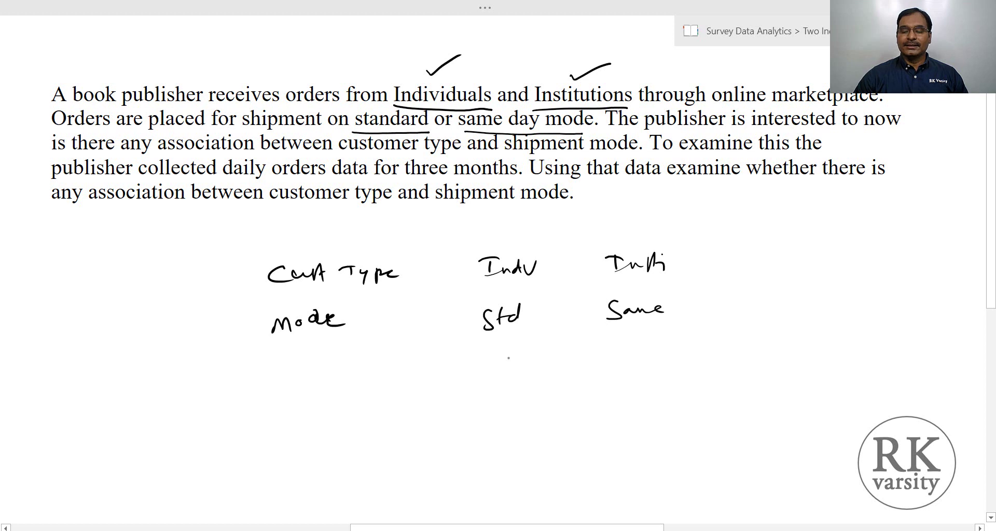
Handwrite "2 × 2 matrix" below the variable categories and underline the 2 × 2 twice
mouse_move(499, 373)
mouse_down()
mouse_move(520, 385)
mouse_move(544, 381)
mouse_up()
mouse_move(542, 368)
mouse_down()
mouse_move(536, 378)
mouse_move(645, 358)
mouse_move(672, 364)
mouse_up()
drag(678, 356, 672, 366)
drag(534, 398, 574, 395)
drag(547, 402, 576, 397)
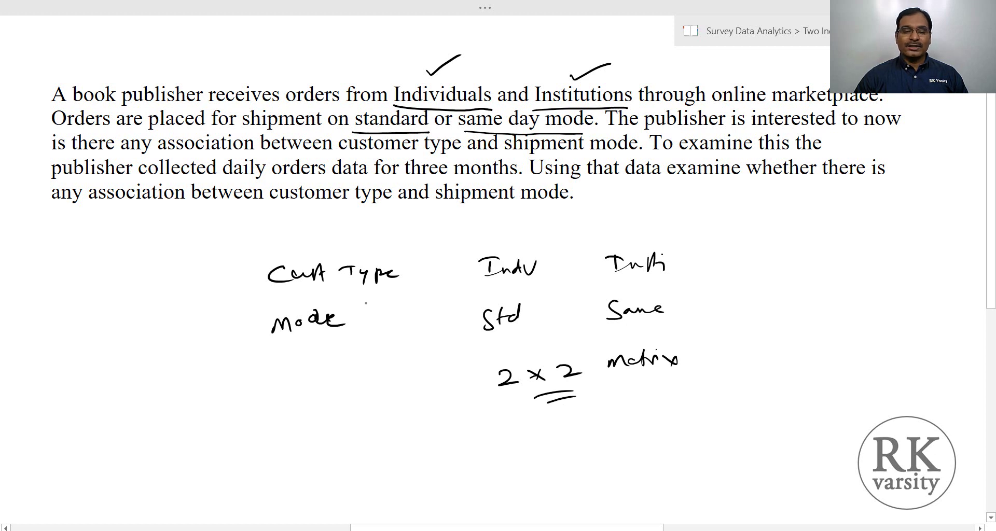
Tick Cust Type and Mode, and bracket their category rows with the handwritten labels "Nominal" and "Categories"
drag(413, 276, 432, 267)
drag(359, 324, 394, 310)
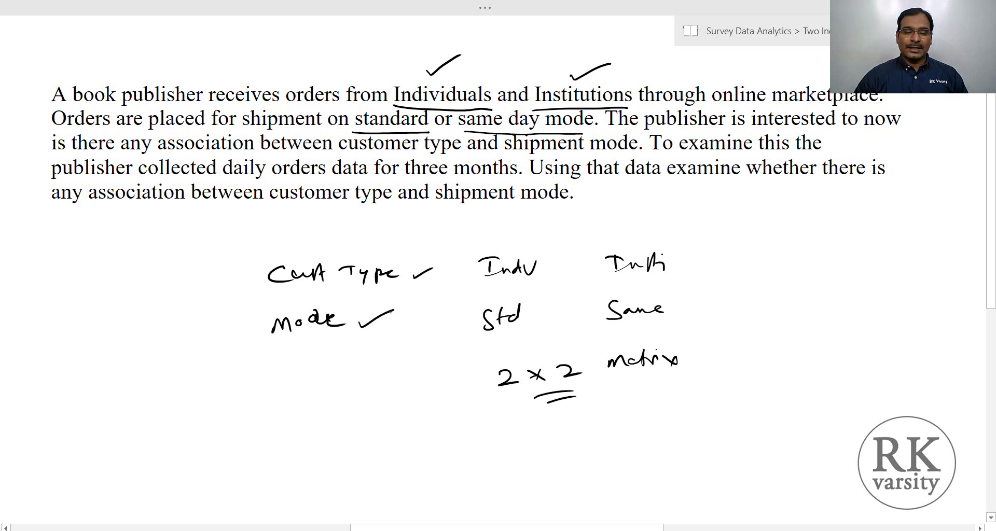
mouse_move(701, 253)
mouse_down()
mouse_move(714, 287)
mouse_move(696, 320)
mouse_up()
mouse_move(730, 263)
mouse_down()
mouse_move(730, 276)
mouse_move(805, 270)
mouse_up()
mouse_move(765, 313)
mouse_down()
mouse_move(777, 325)
mouse_move(844, 309)
mouse_up()
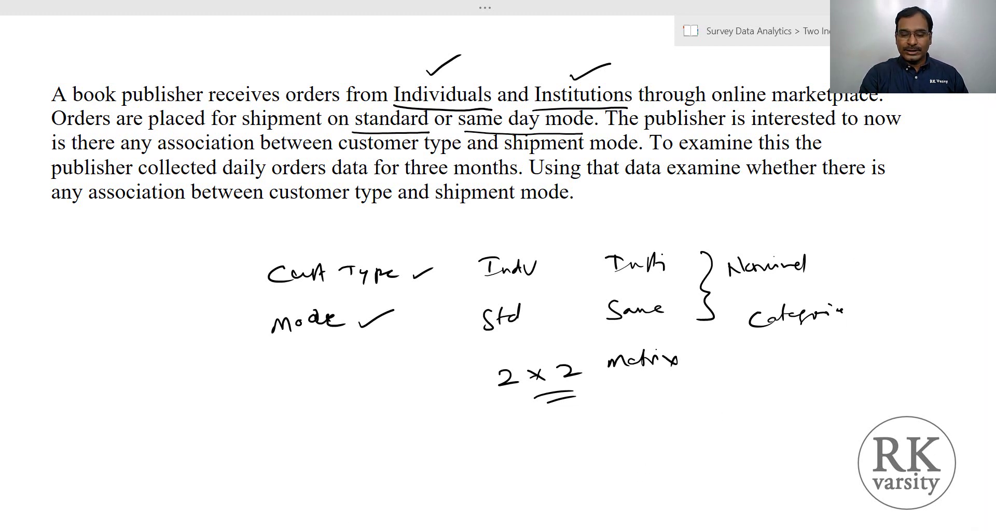
Switch to the SPSS Statistics shipment dataset and open the value labels of the Segment variable
click(552, 529)
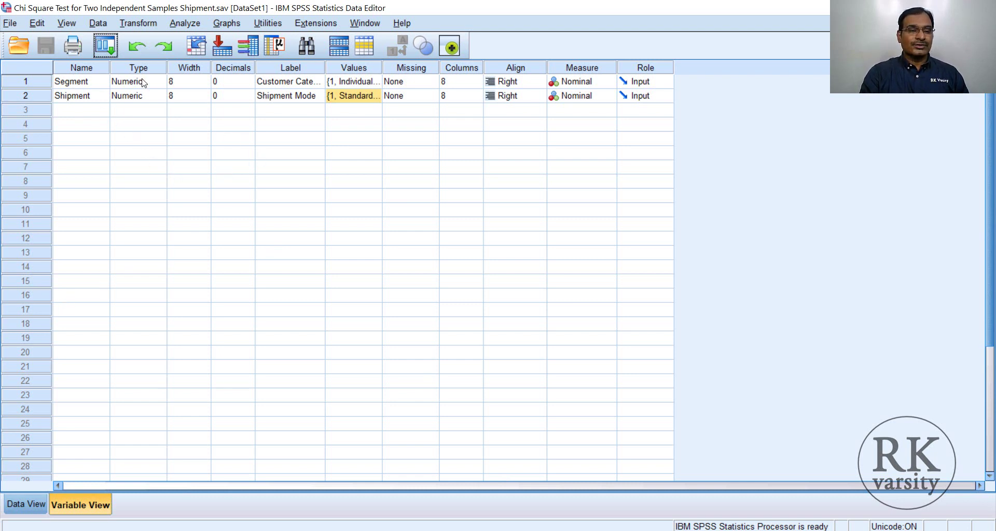
click(372, 82)
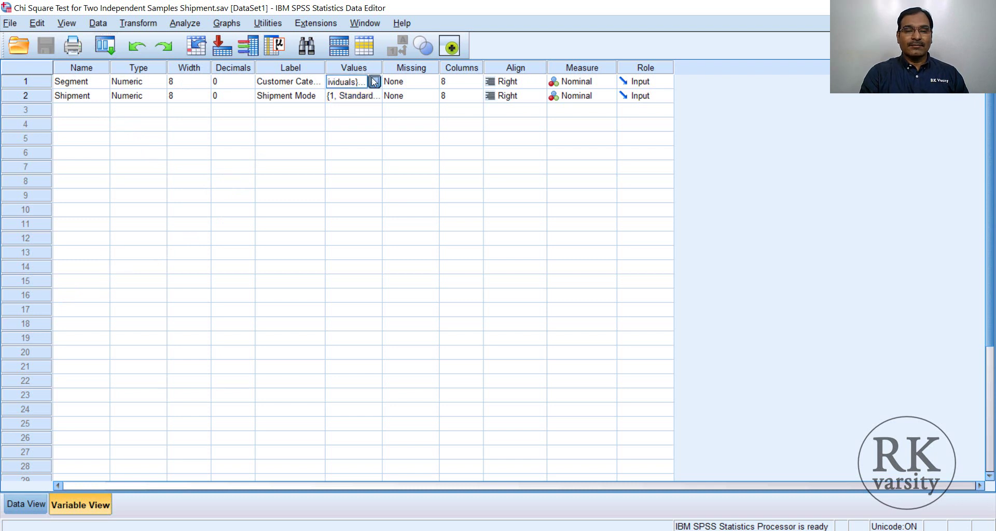
click(377, 82)
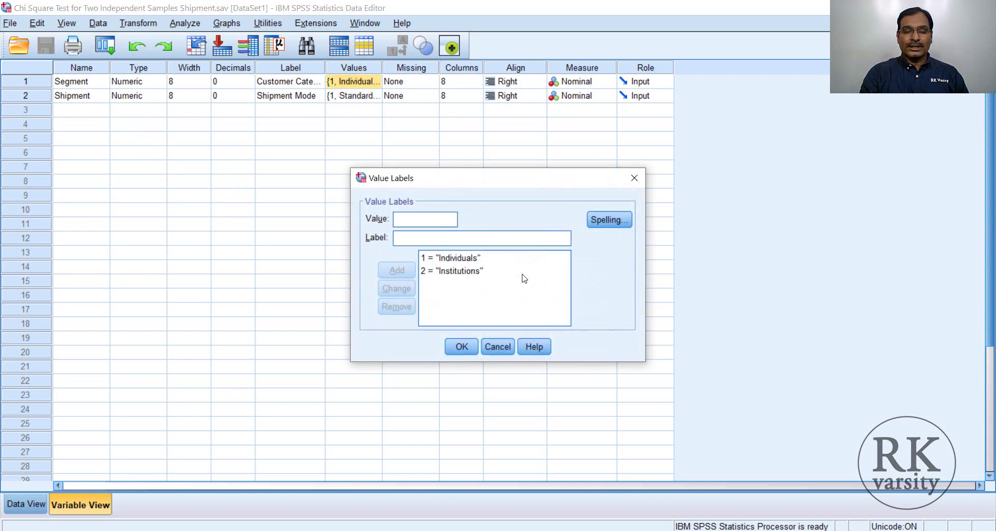
Close the Segment labels, review the value labels of the Shipment variable, and show the dataset's case values
click(462, 349)
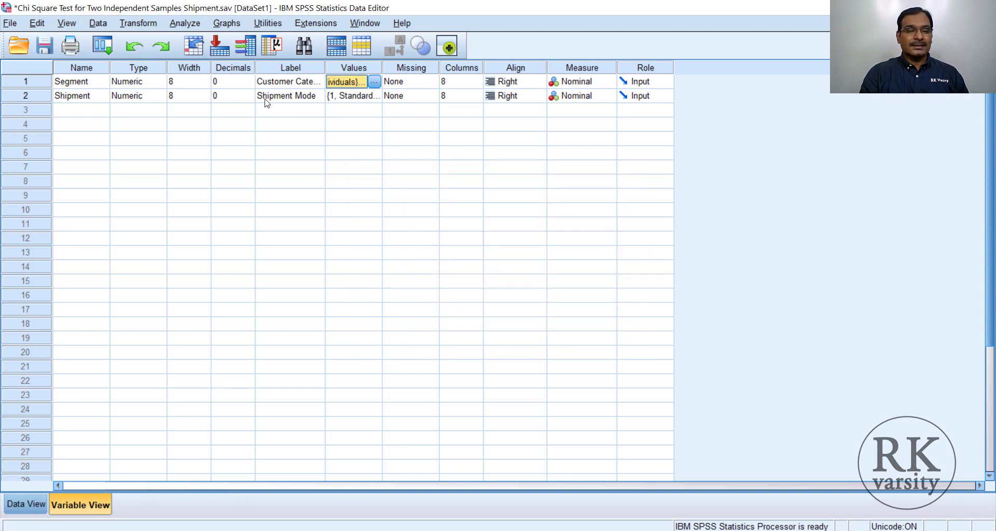
click(355, 97)
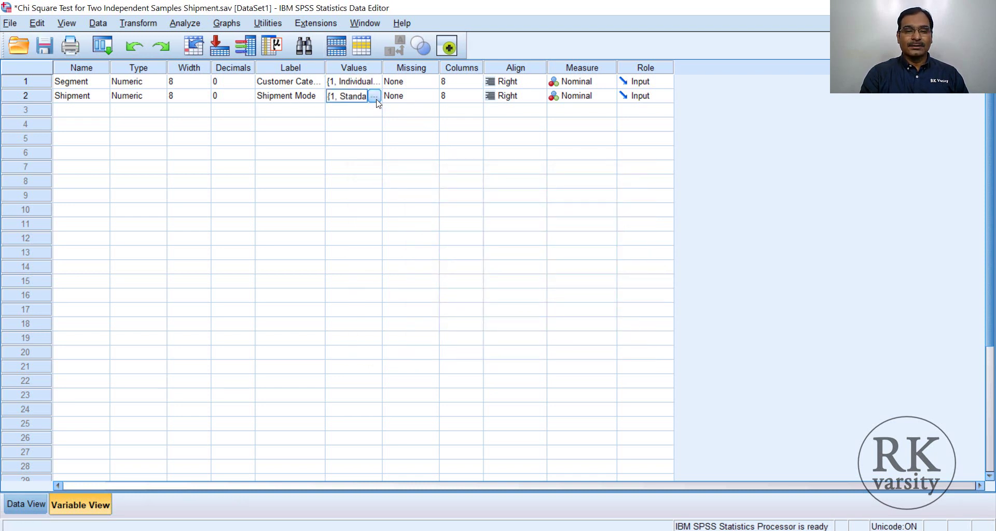
click(374, 96)
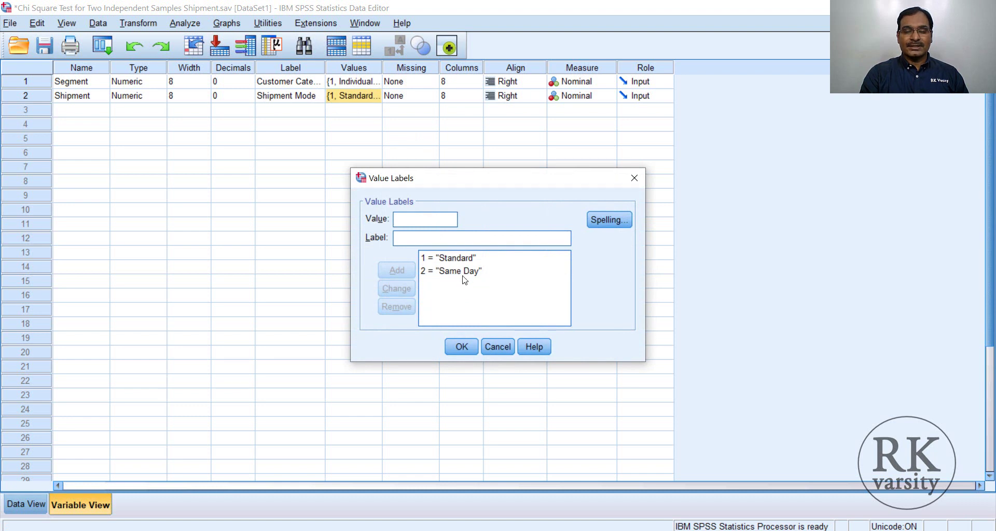
click(462, 348)
click(22, 503)
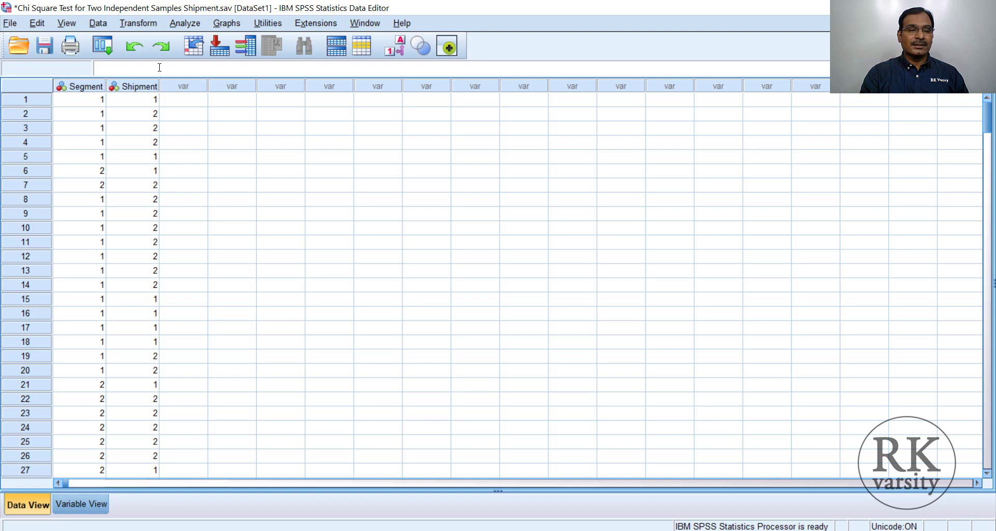
Set up a Crosstabs analysis with Customer Category as the row variable and Shipment Mode as the column variable
click(180, 24)
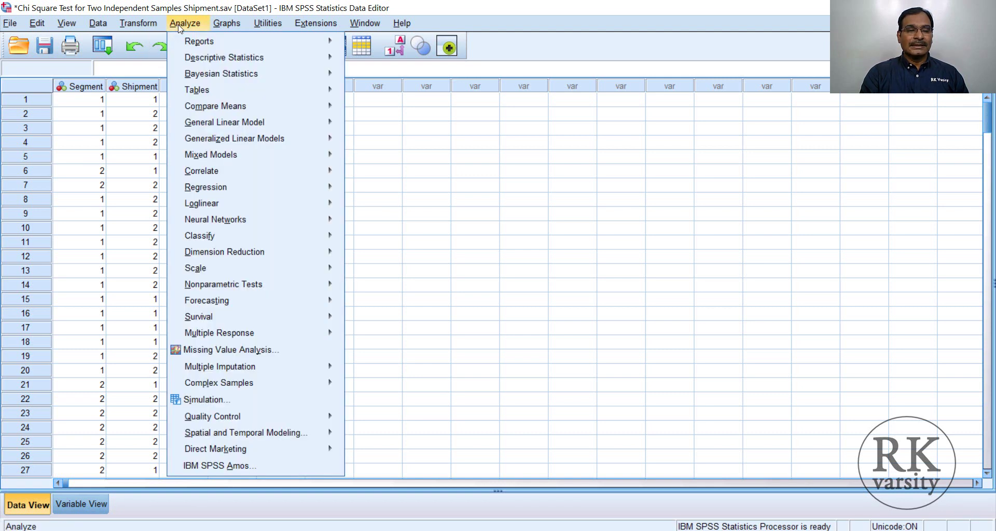
mouse_move(206, 59)
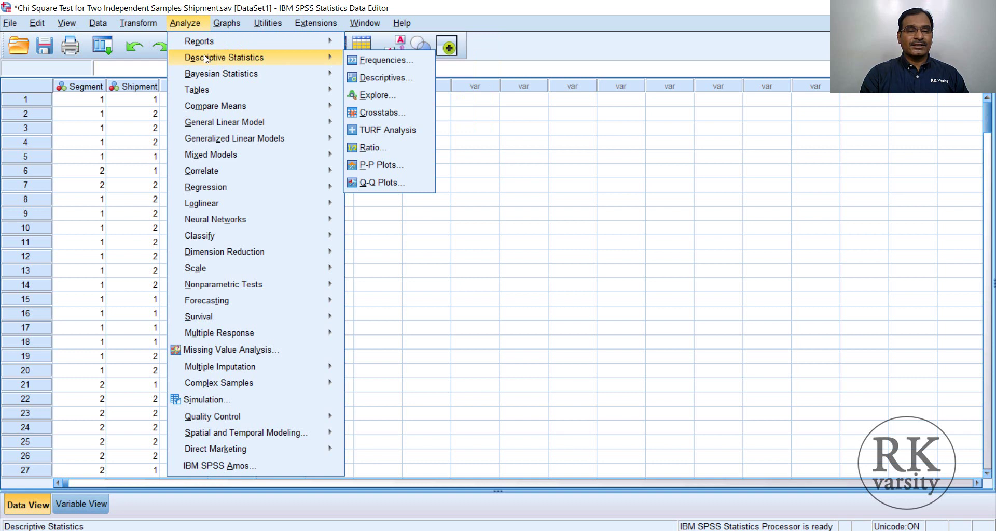
click(414, 118)
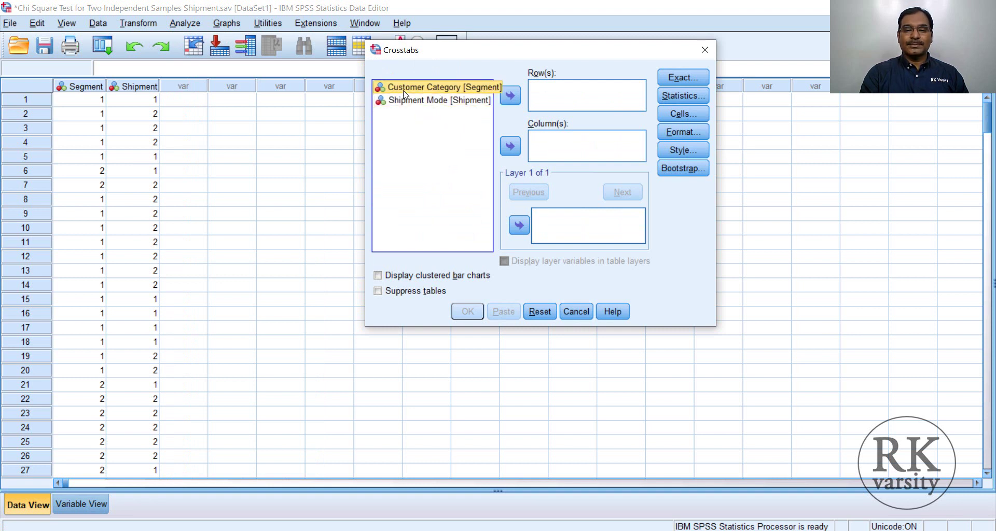
click(510, 98)
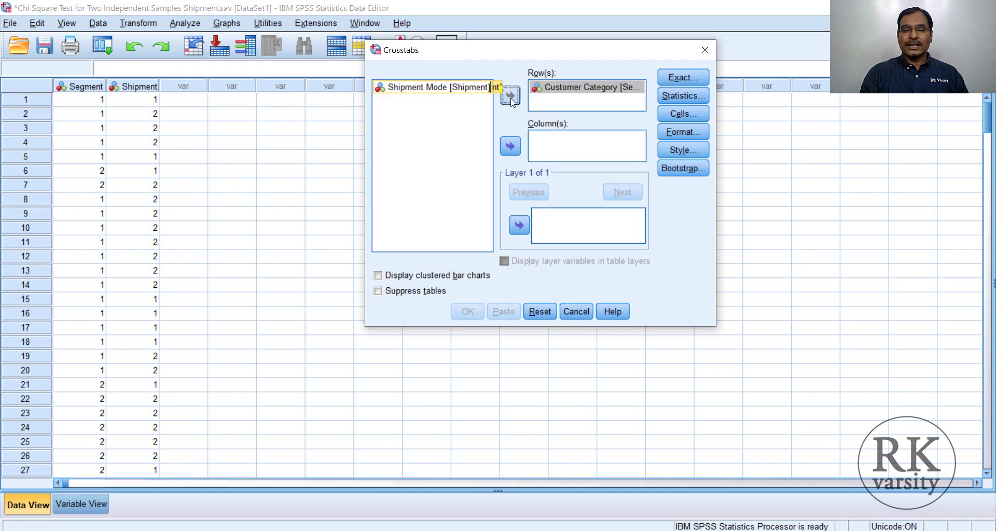
click(429, 94)
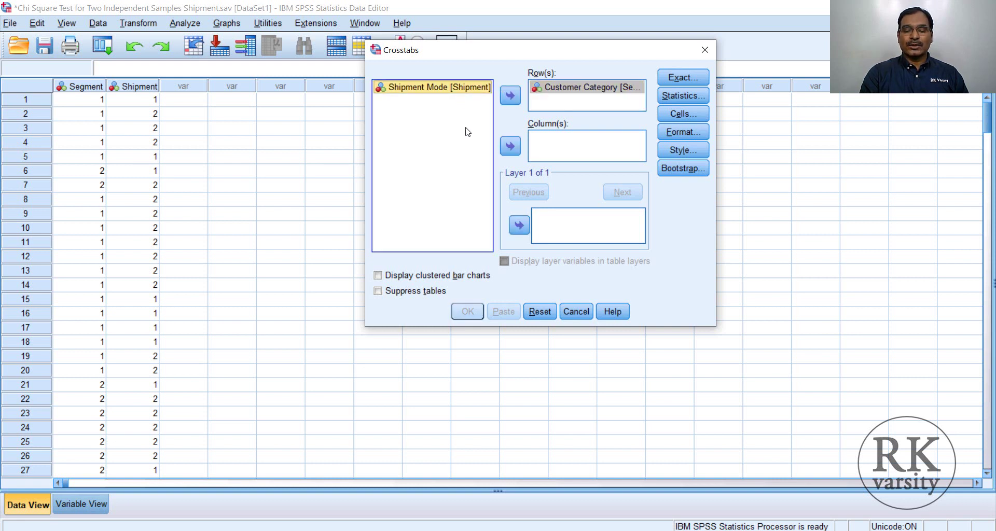
click(510, 147)
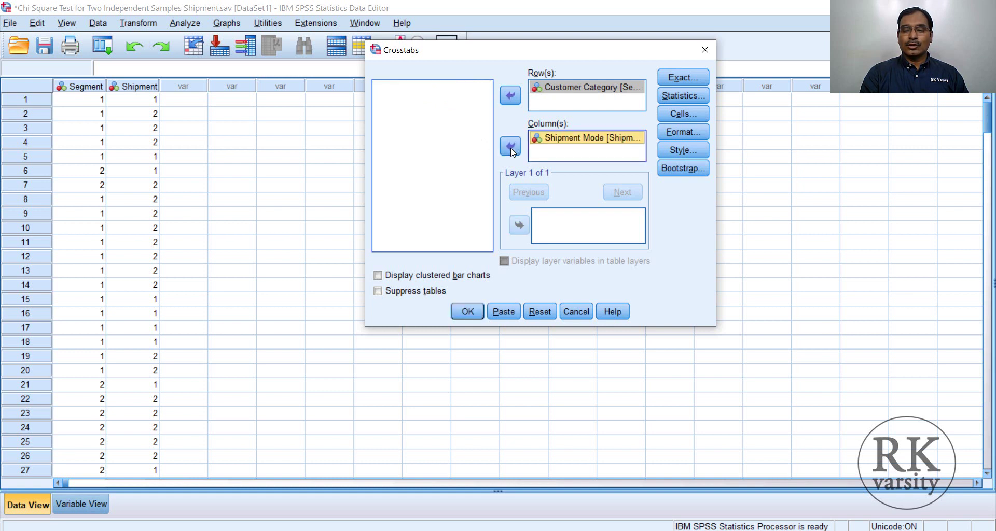
Choose the Exact test method with a 5-minute time limit per test, and include the Chi-square statistic
click(691, 79)
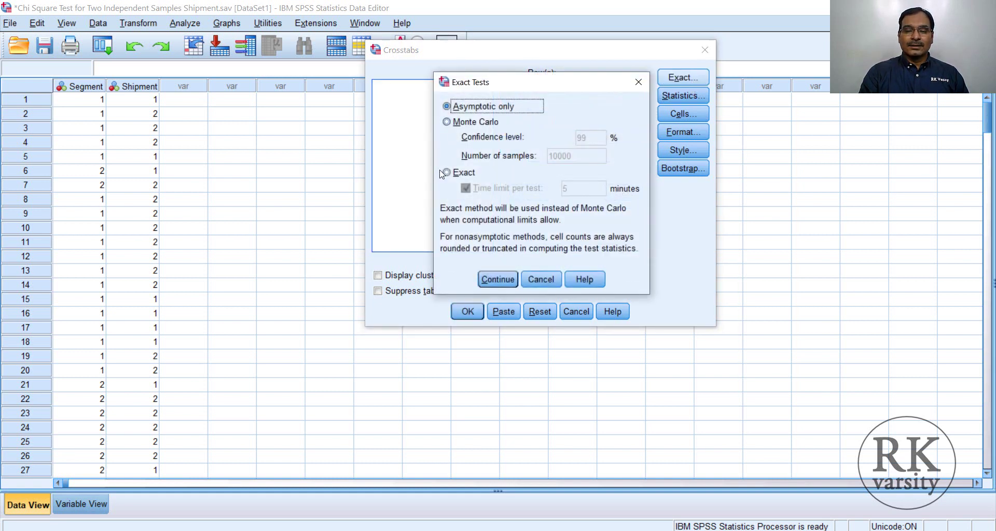
click(446, 173)
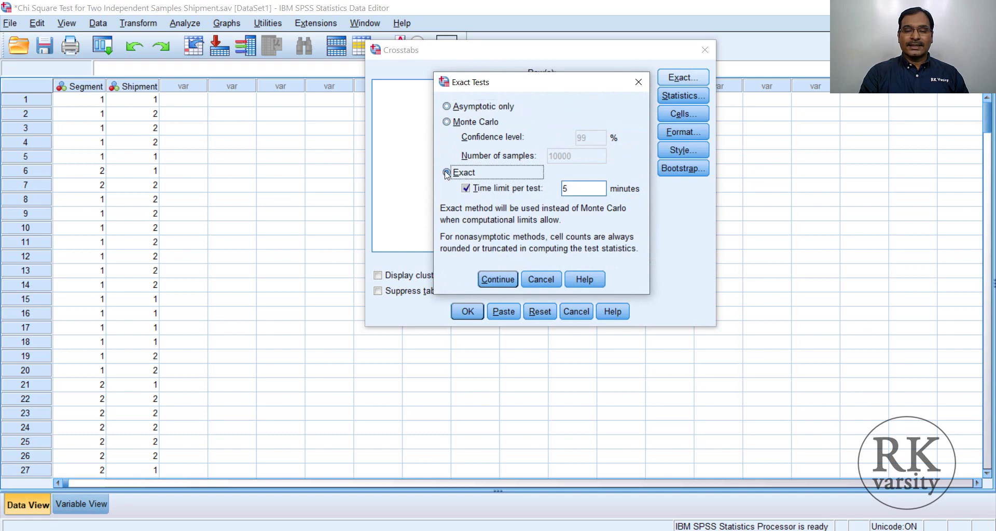
click(494, 280)
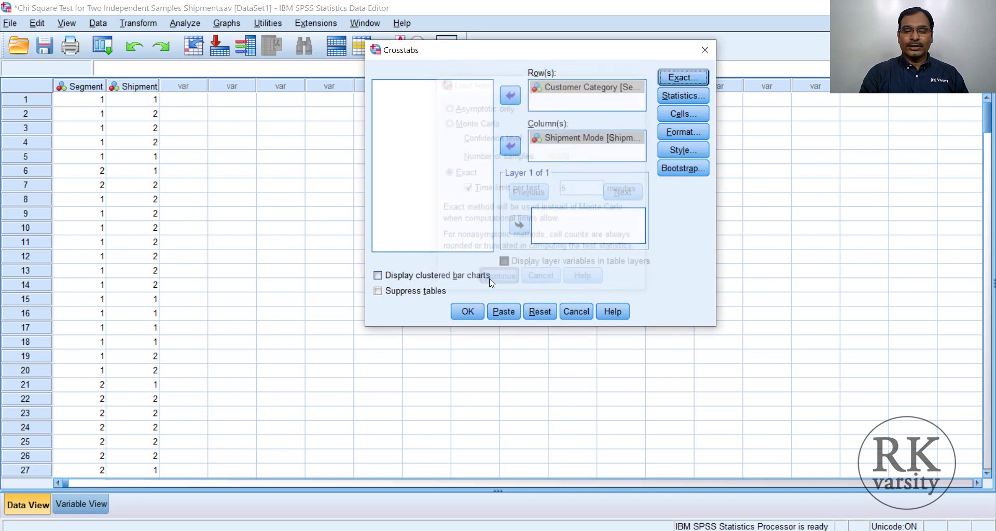
click(688, 96)
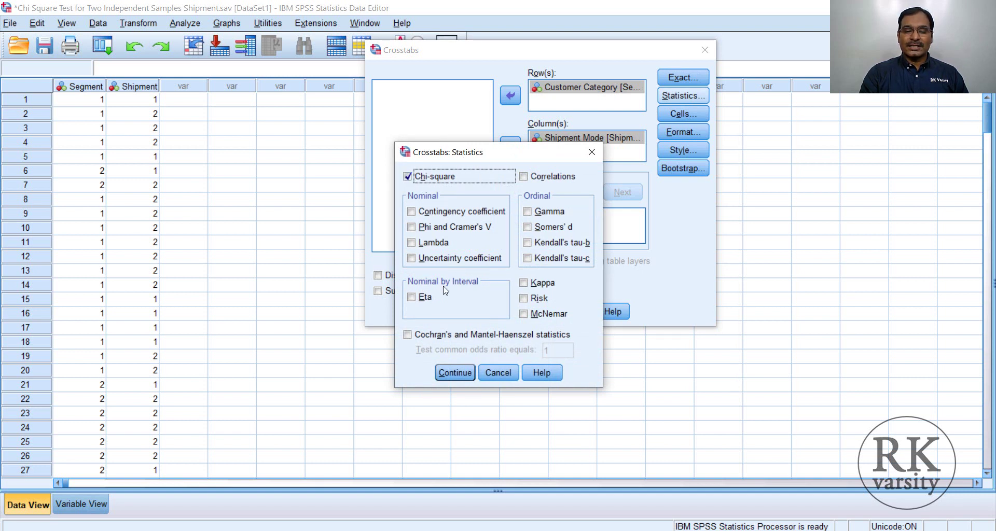
click(447, 372)
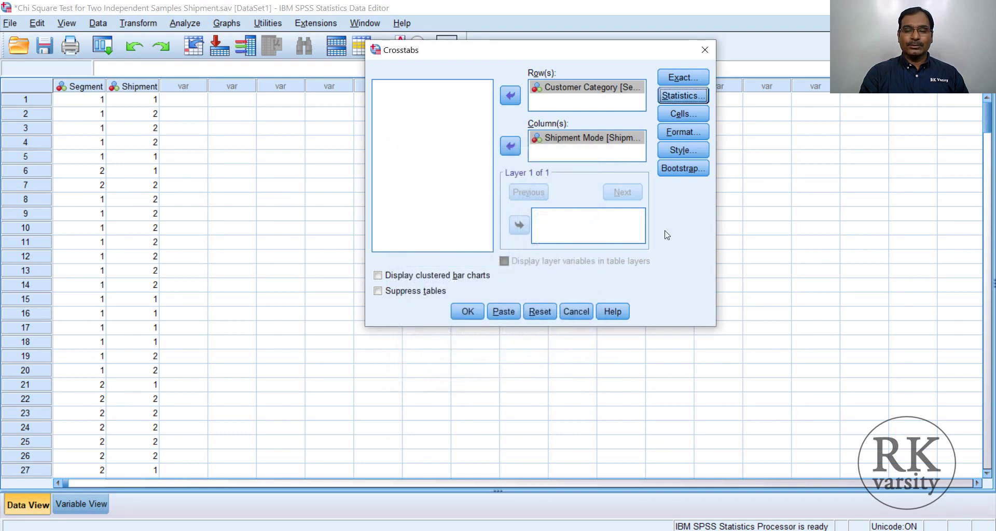
Configure the crosstab cells to display observed and expected counts together with row and column percentages
click(697, 113)
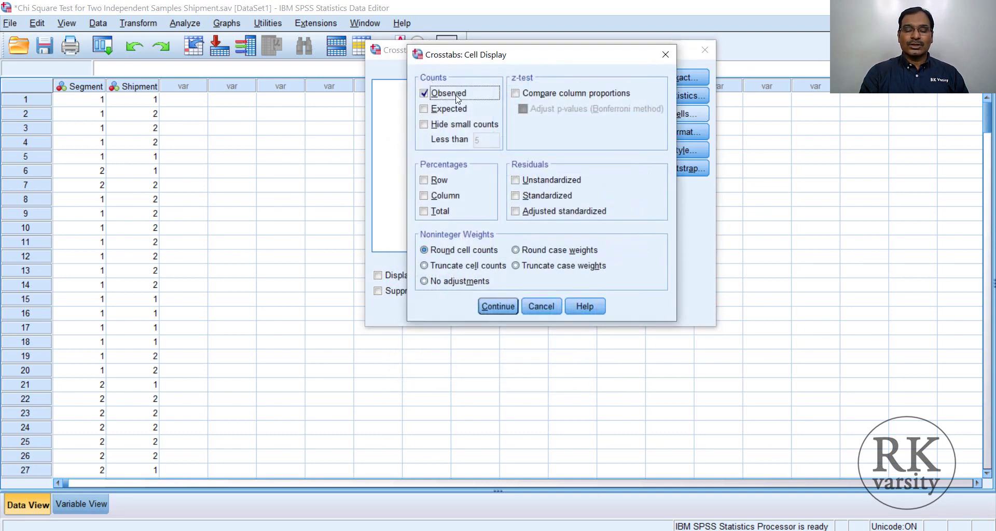
click(424, 109)
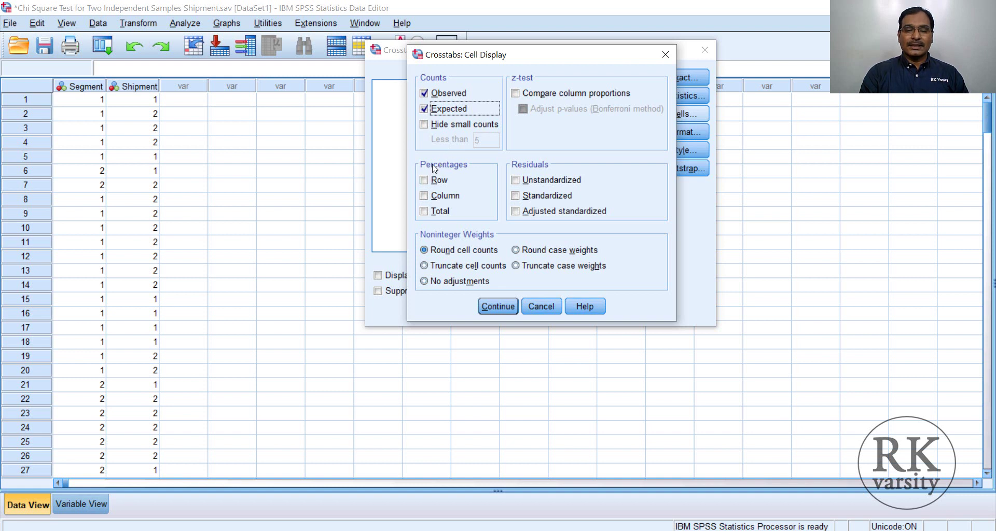
click(424, 180)
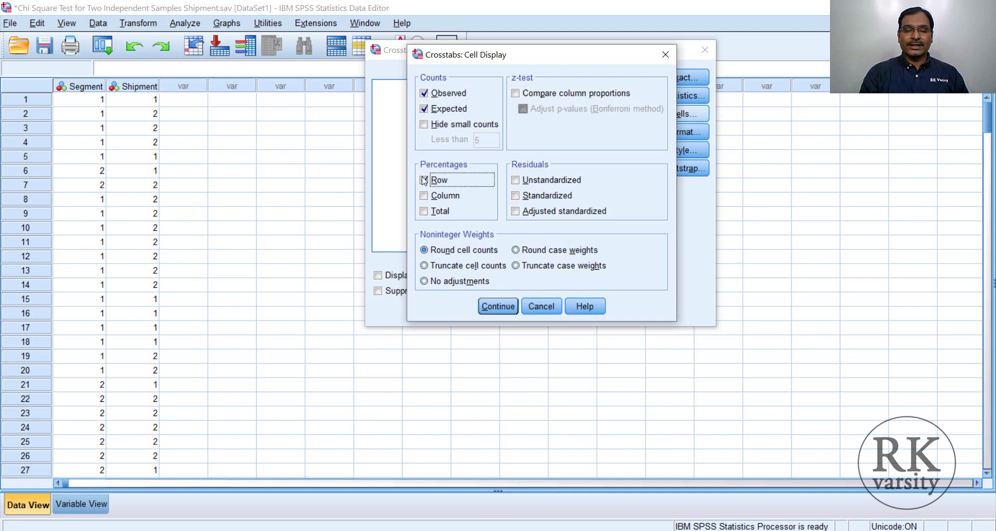
click(424, 196)
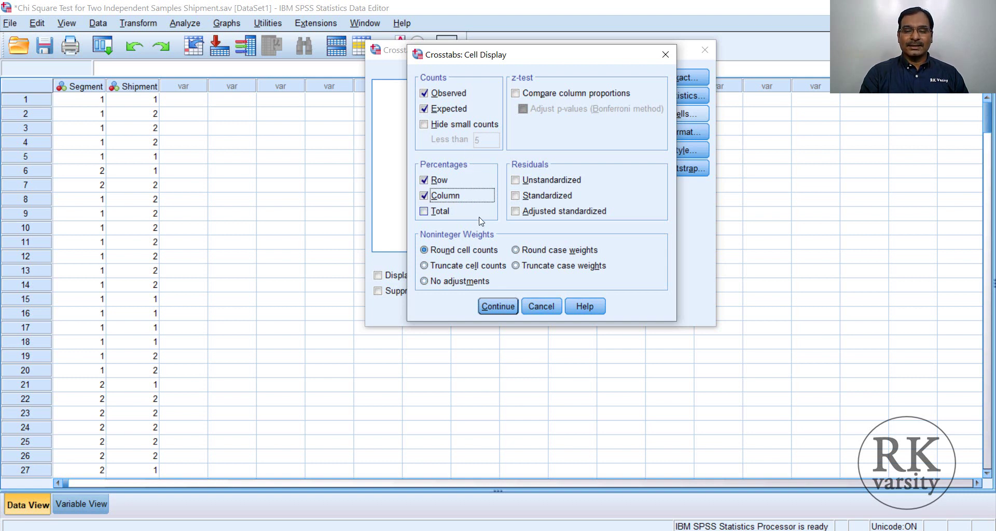
click(498, 307)
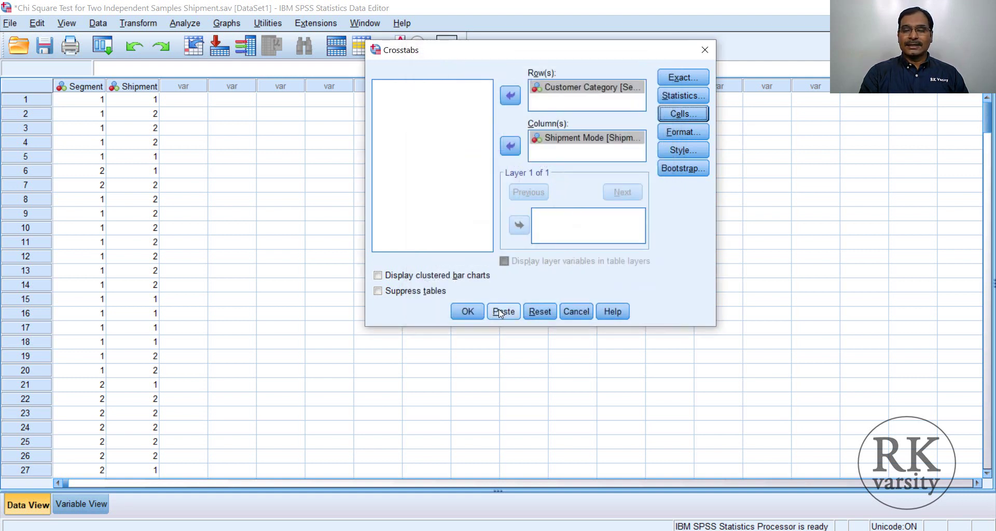
Enable clustered bar charts, run the Crosstabs analysis, and bring up its results in the output viewer
click(380, 276)
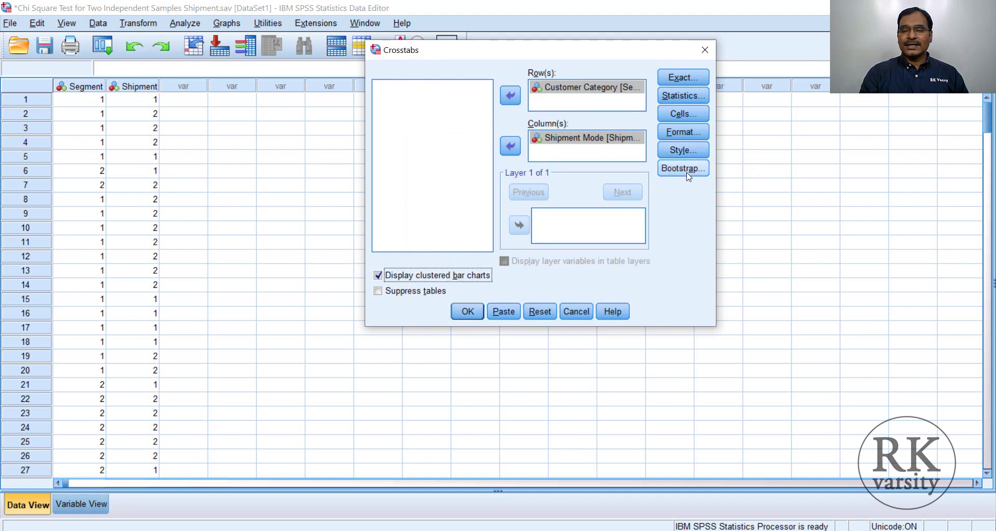
click(467, 311)
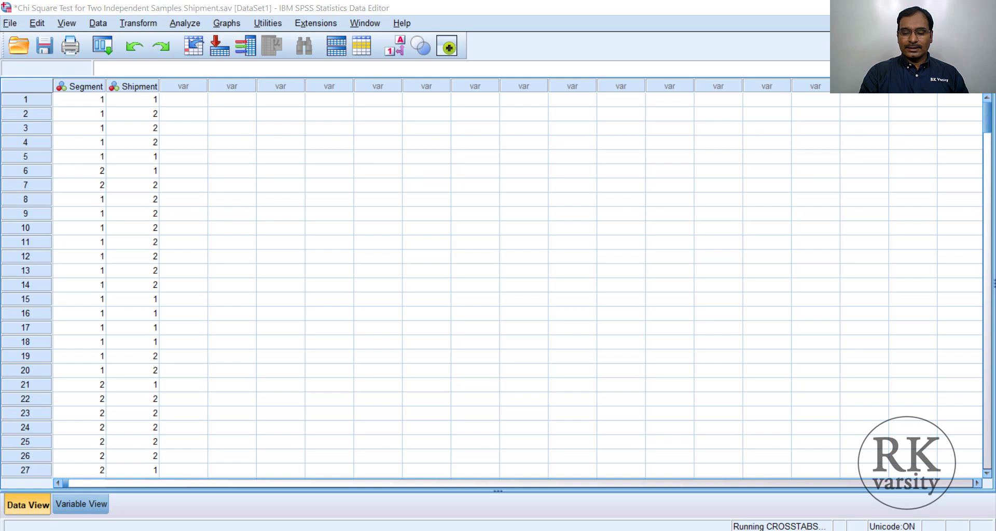
mouse_move(591, 529)
click(696, 511)
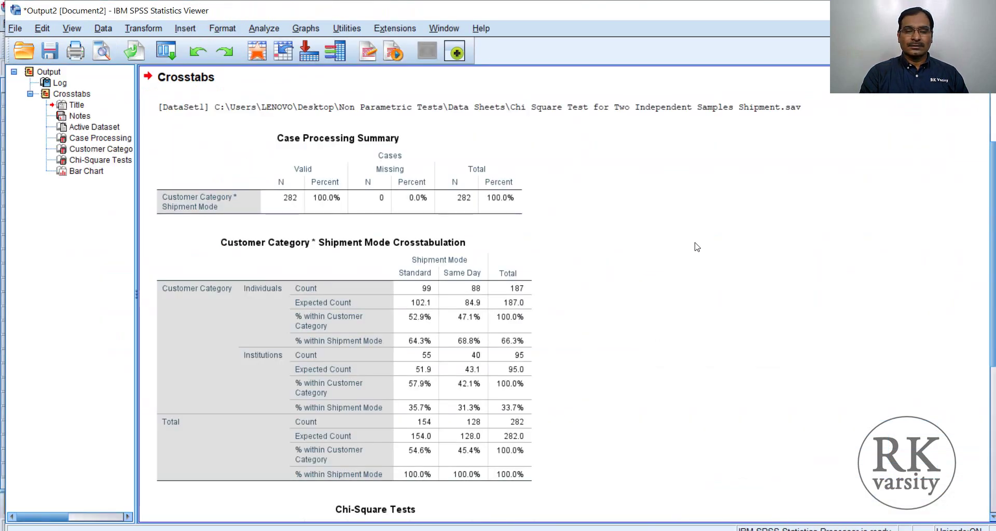
Examine the Customer Category by Shipment Mode crosstabulation, the Chi-Square Tests table and the clustered bar chart
scroll(719, 248, down, 4)
click(366, 360)
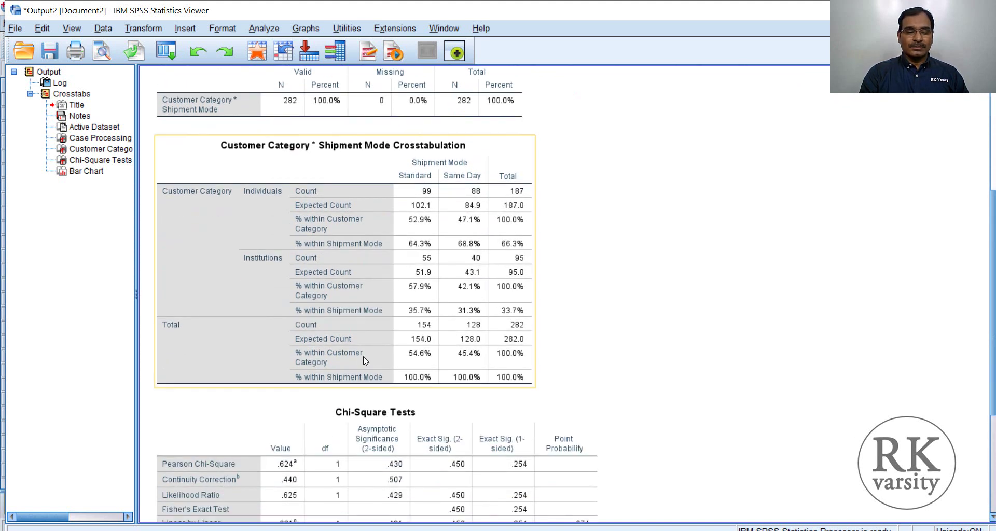
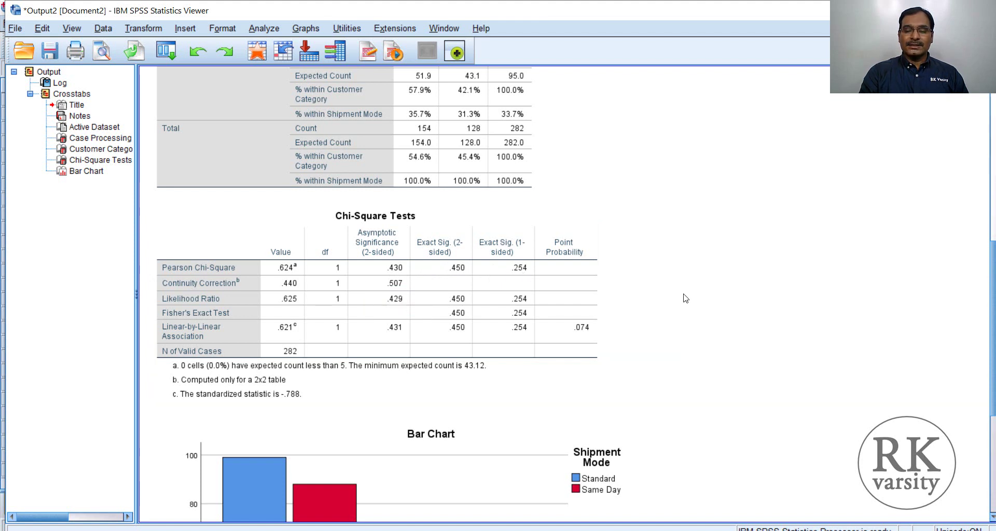
scroll(685, 298, down, 2)
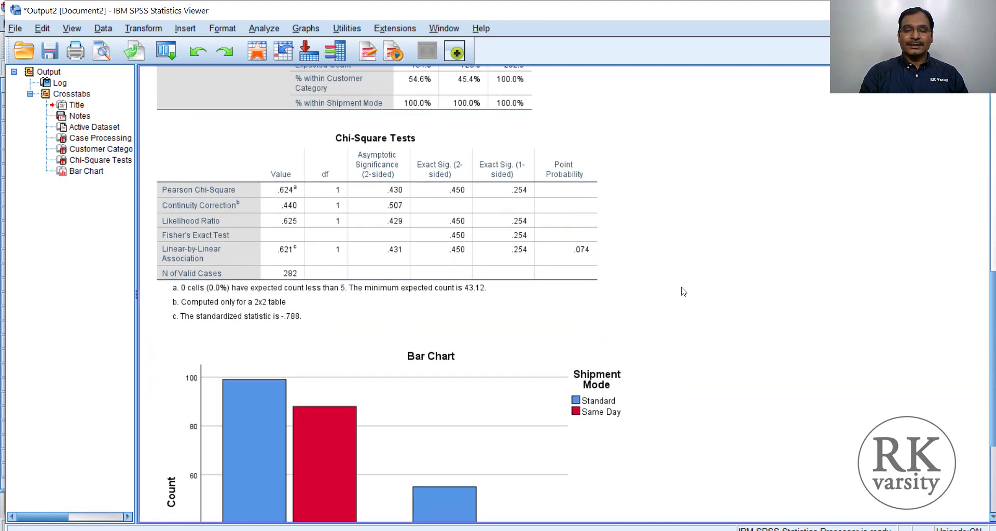
scroll(727, 290, down, 3)
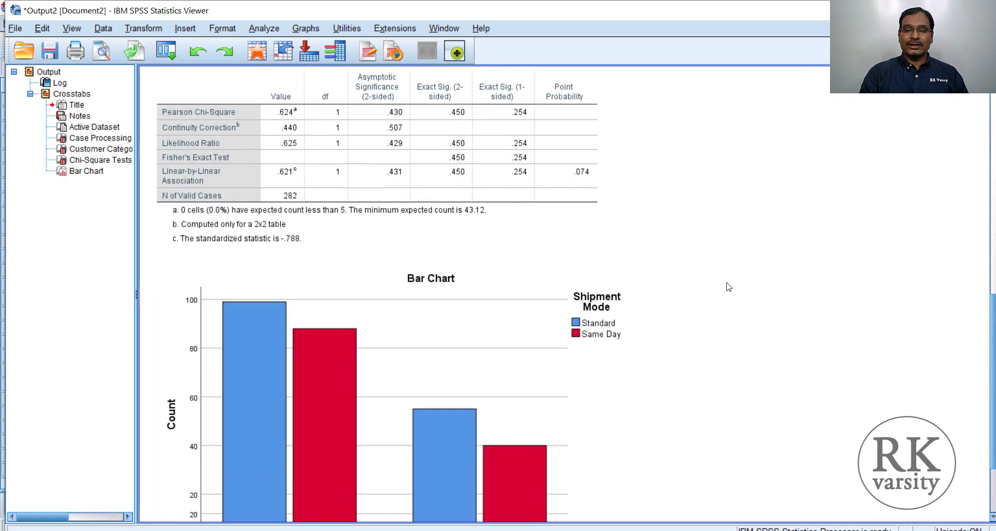
scroll(727, 283, down, 1)
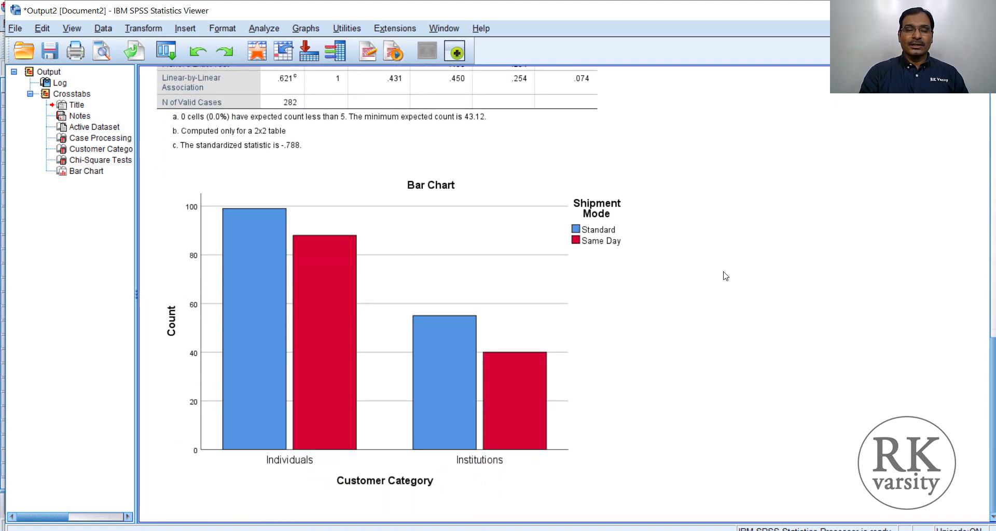
scroll(725, 276, up, 7)
scroll(725, 275, up, 3)
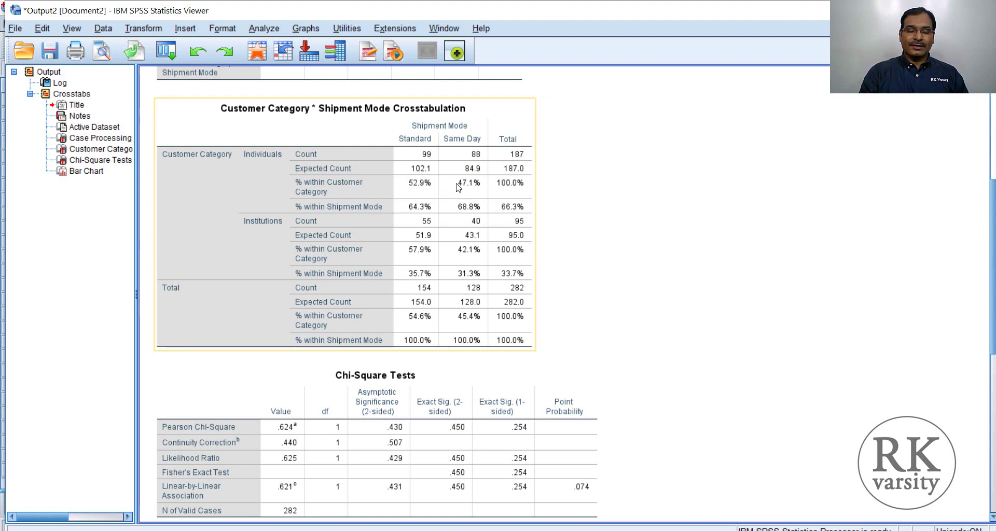
scroll(450, 225, down, 5)
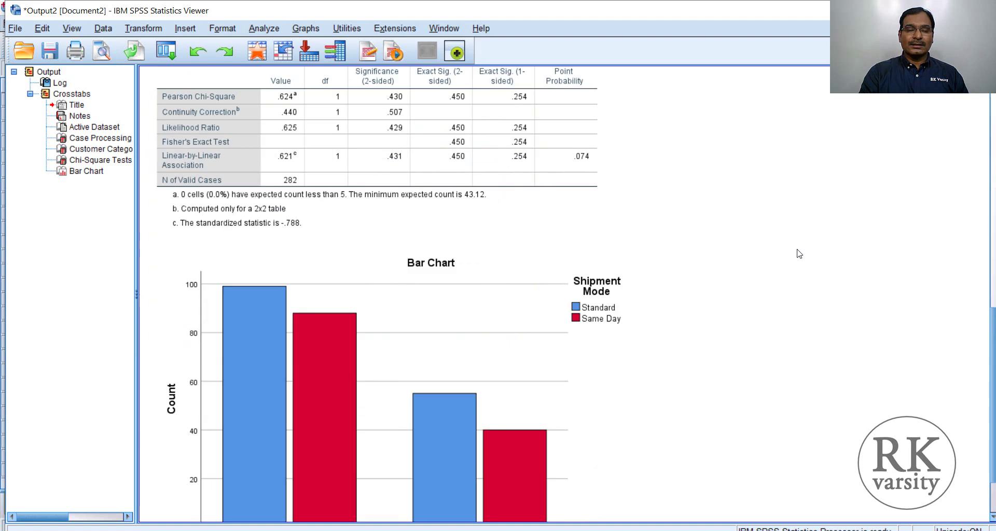
scroll(799, 254, up, 1)
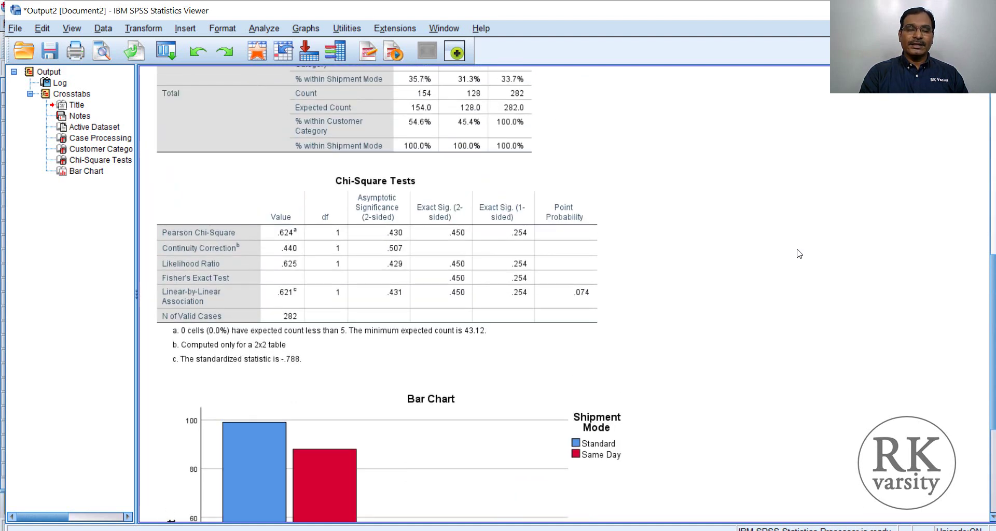
scroll(798, 253, up, 1)
scroll(799, 253, up, 1)
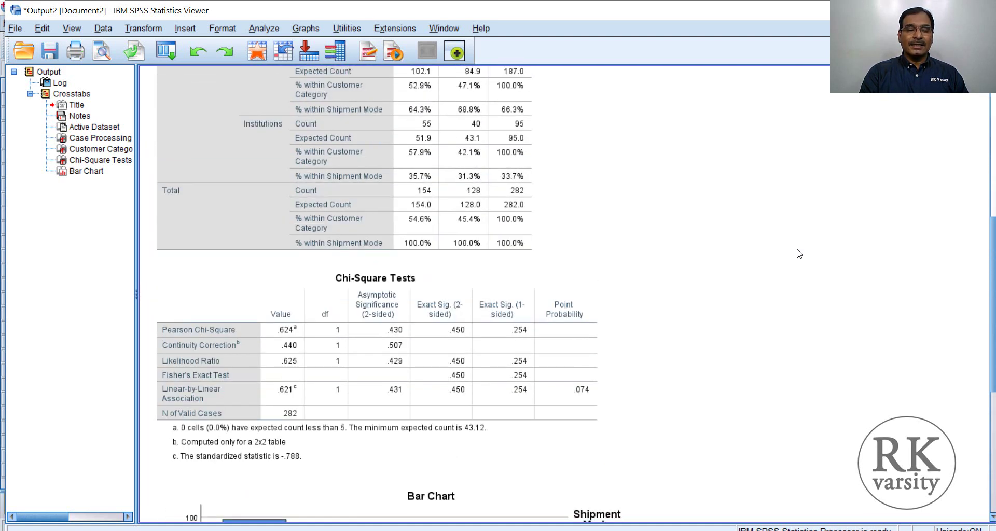
scroll(799, 254, up, 1)
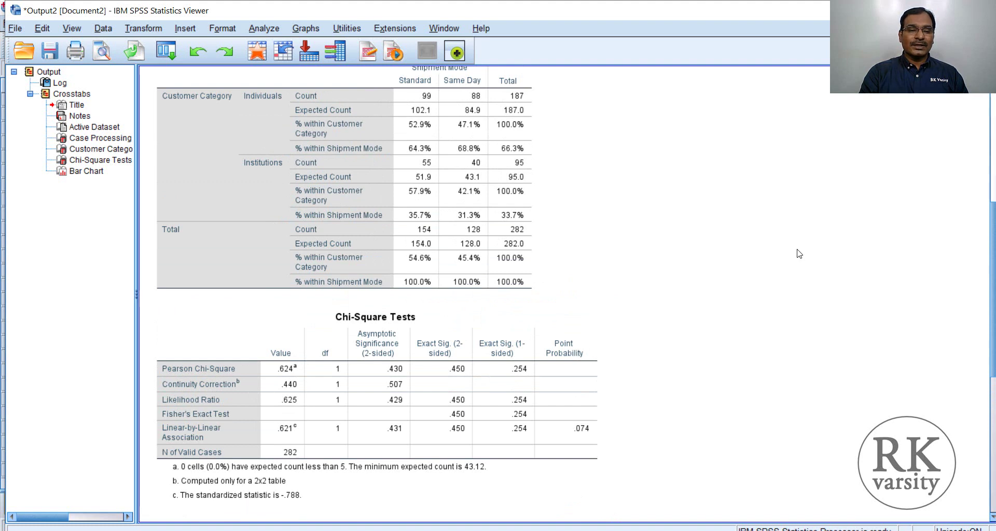
click(469, 221)
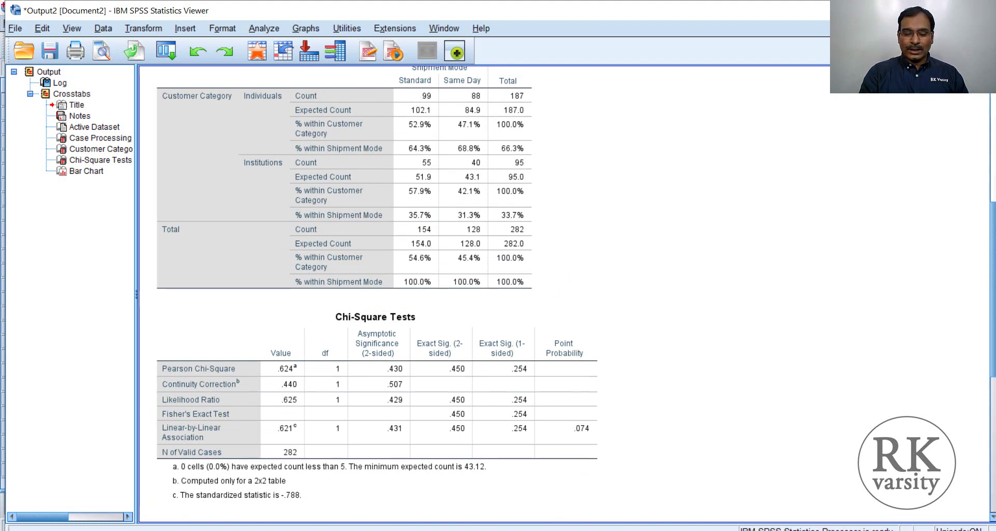
Switch to the Survey Data Analytics notes and bring up the problem on teachers' and students' teaching method preferences
click(495, 524)
scroll(707, 366, right, 10)
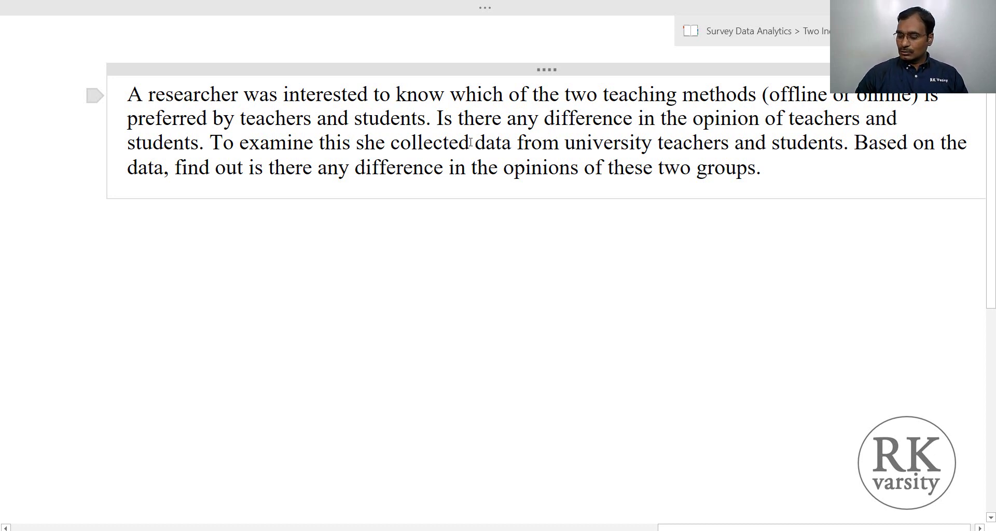
Handwrite the two groups "Teachers" and "Students" below the problem, with the methods "offline" and "online" underneath them
scroll(471, 143, down, 1)
drag(388, 229, 389, 248)
mouse_move(381, 230)
mouse_down()
mouse_move(399, 226)
mouse_move(414, 248)
mouse_up()
drag(427, 238, 429, 244)
drag(438, 233, 490, 235)
drag(539, 214, 540, 232)
mouse_move(545, 222)
mouse_down()
mouse_move(592, 223)
mouse_move(623, 208)
mouse_up()
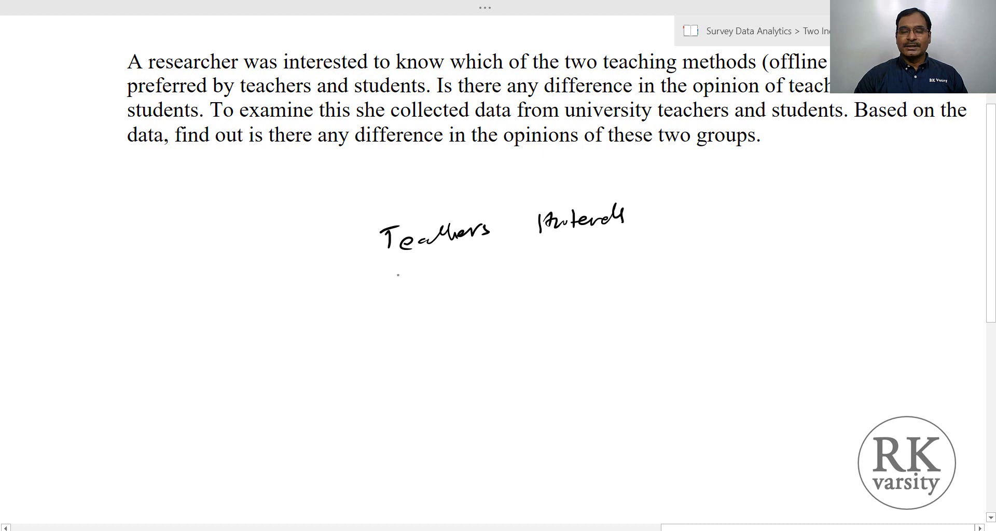
drag(387, 306, 450, 304)
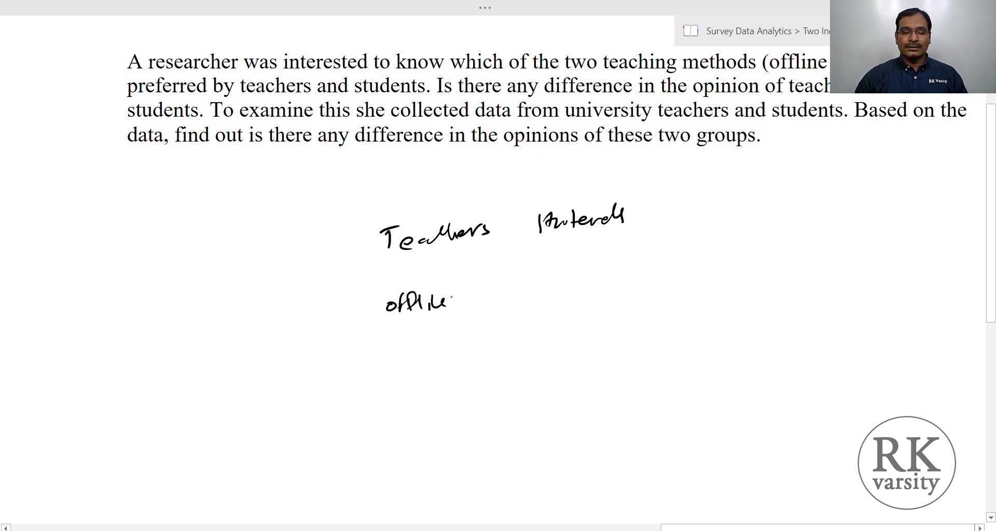
drag(508, 292, 562, 285)
Handwrite an underlined "2×2 matrix" note and a "Nominal scale" note on either side of the groups and methods
mouse_move(653, 254)
mouse_down()
mouse_move(665, 270)
mouse_move(686, 265)
mouse_up()
mouse_move(682, 259)
mouse_down()
mouse_move(714, 260)
mouse_move(677, 269)
mouse_move(768, 251)
mouse_up()
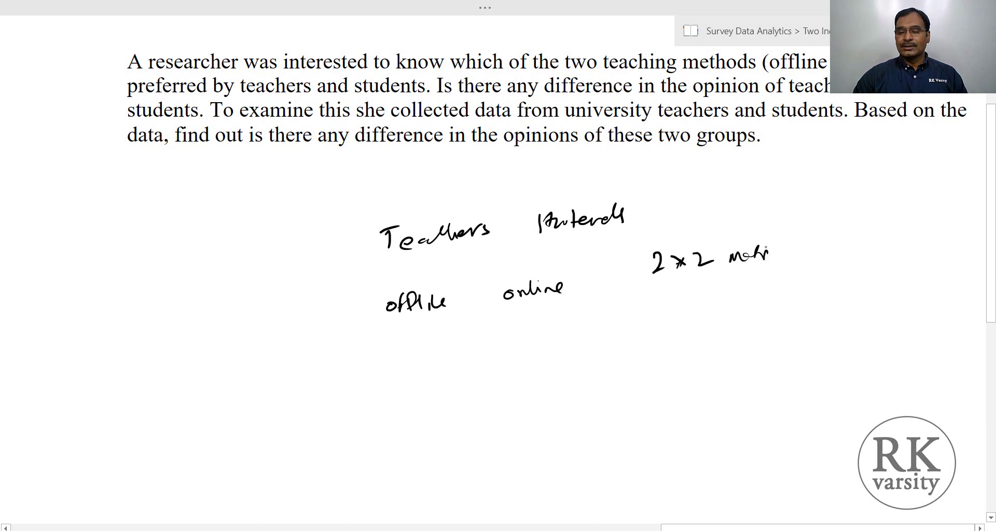
drag(666, 286, 738, 284)
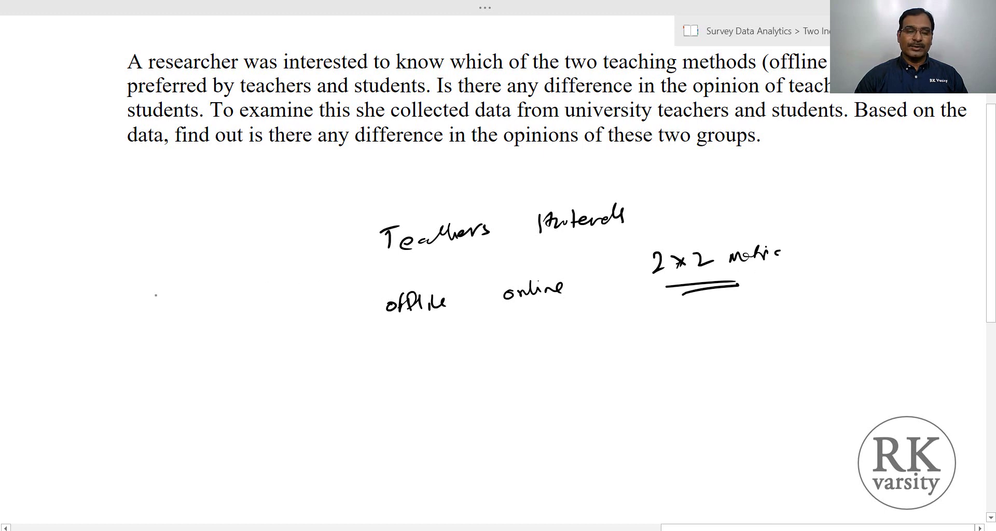
mouse_move(144, 311)
mouse_down()
mouse_move(156, 293)
mouse_move(189, 291)
mouse_move(184, 277)
mouse_move(220, 265)
mouse_up()
mouse_move(203, 311)
mouse_down()
mouse_move(191, 332)
mouse_move(252, 301)
mouse_up()
click(262, 303)
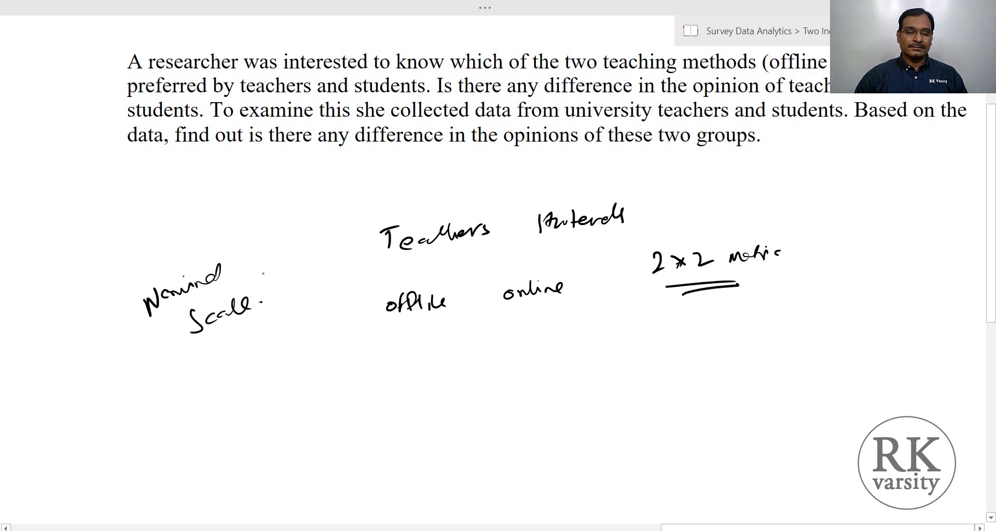
Switch to the SPSS education dataset and check the value labels of the Category and Mode variables
scroll(952, 188, up, 1)
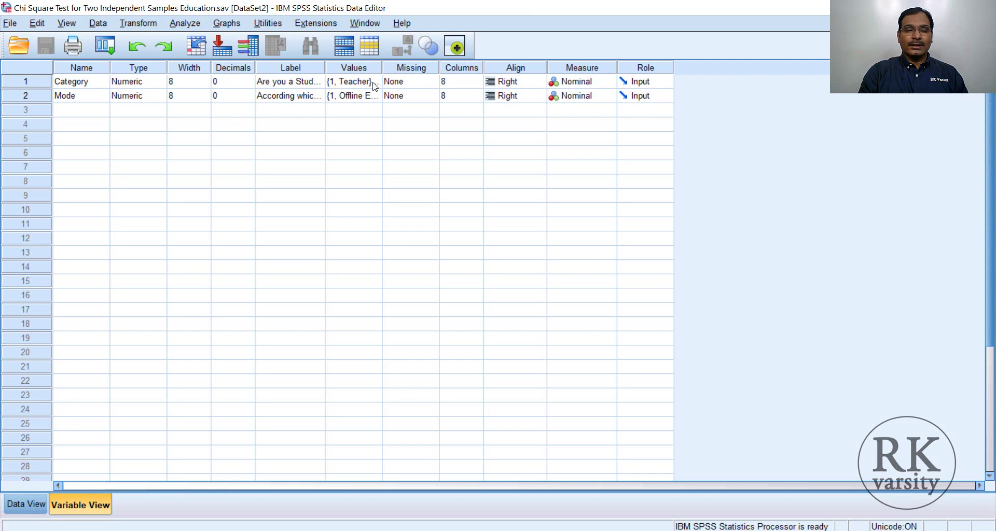
click(350, 82)
click(375, 82)
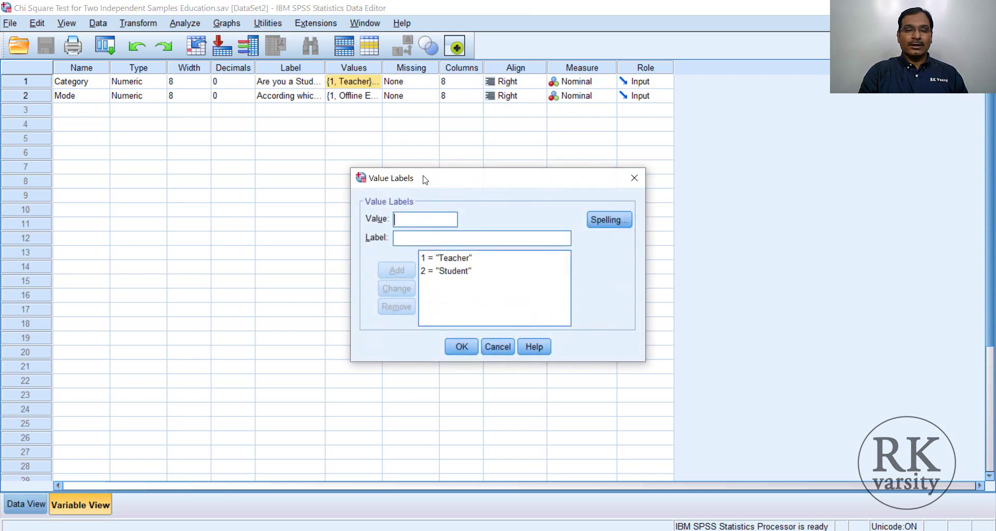
click(462, 348)
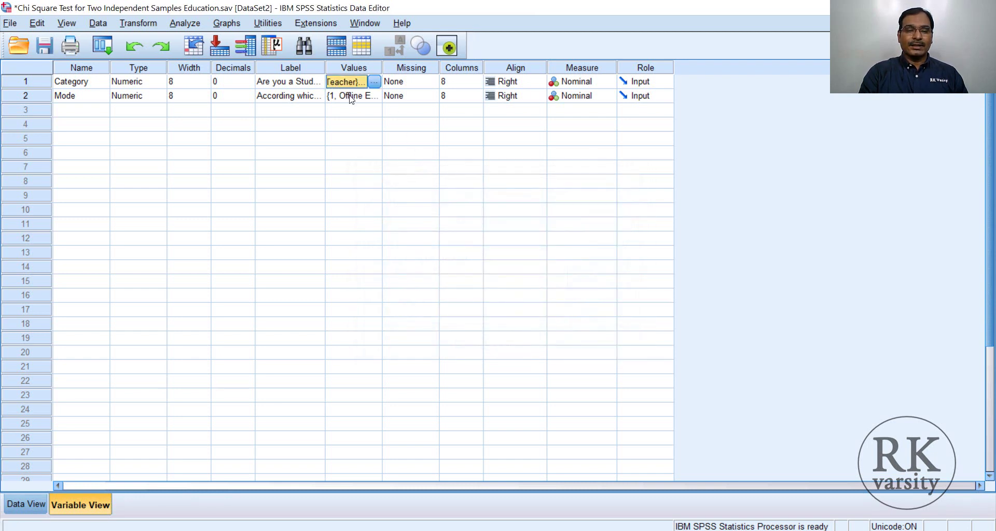
click(350, 98)
click(375, 97)
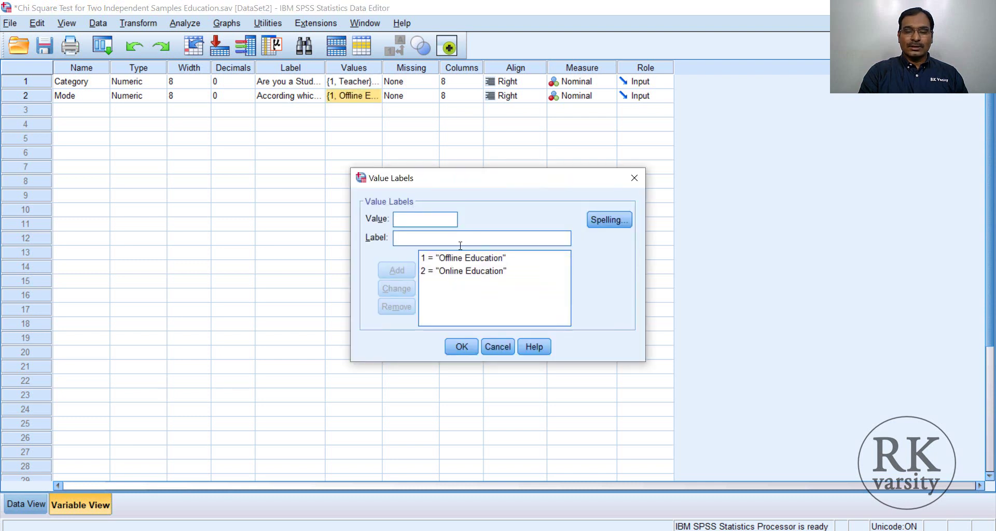
click(456, 347)
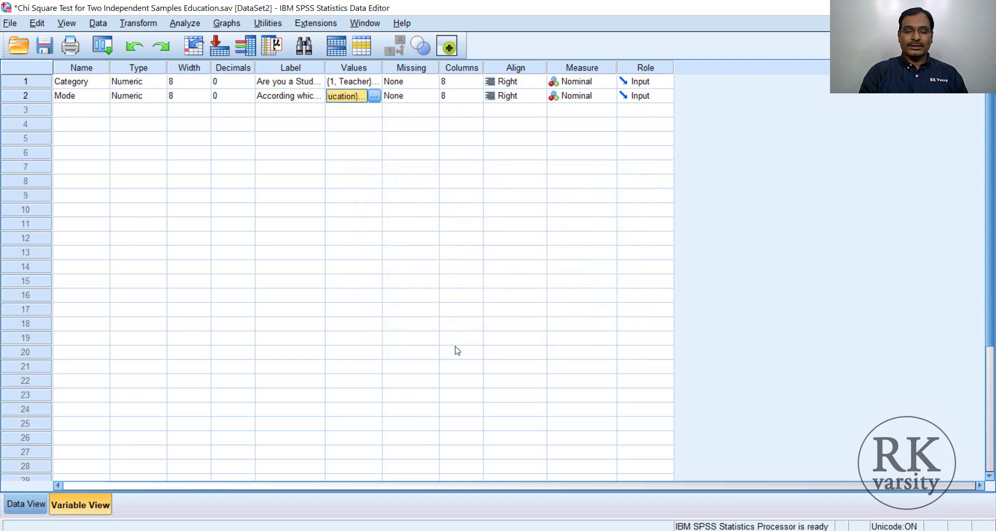
Start a Crosstabs analysis with the student-or-teacher variable as rows and the effective learning method variable as columns
click(183, 29)
mouse_move(250, 59)
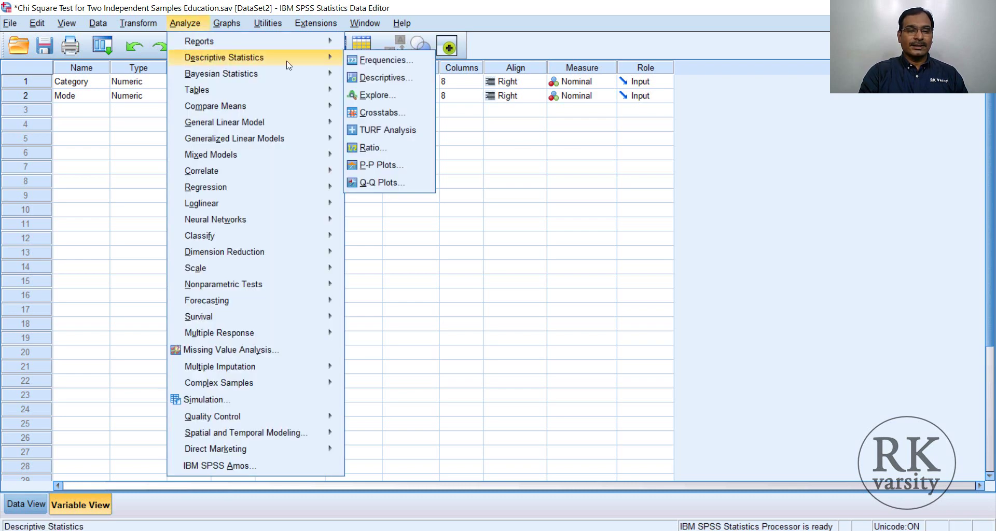
click(382, 113)
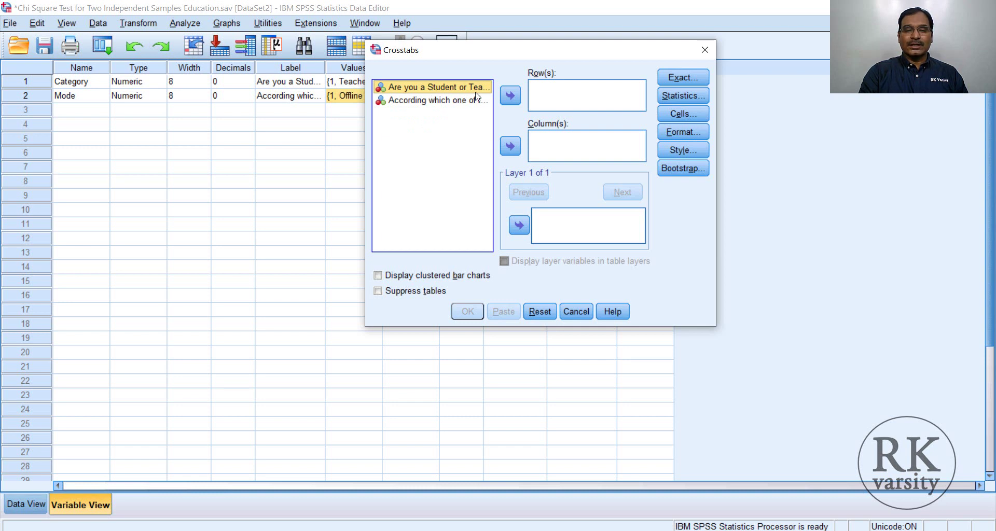
click(511, 96)
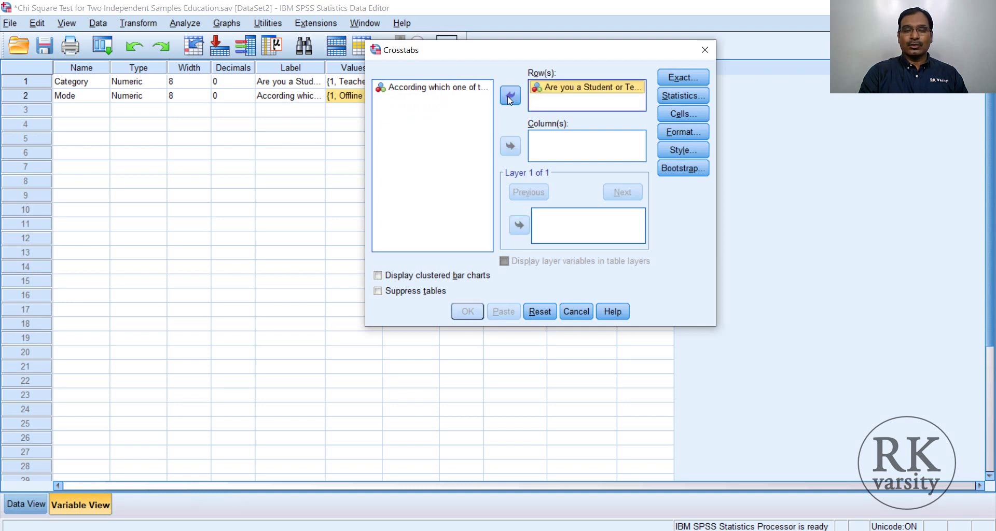
click(457, 92)
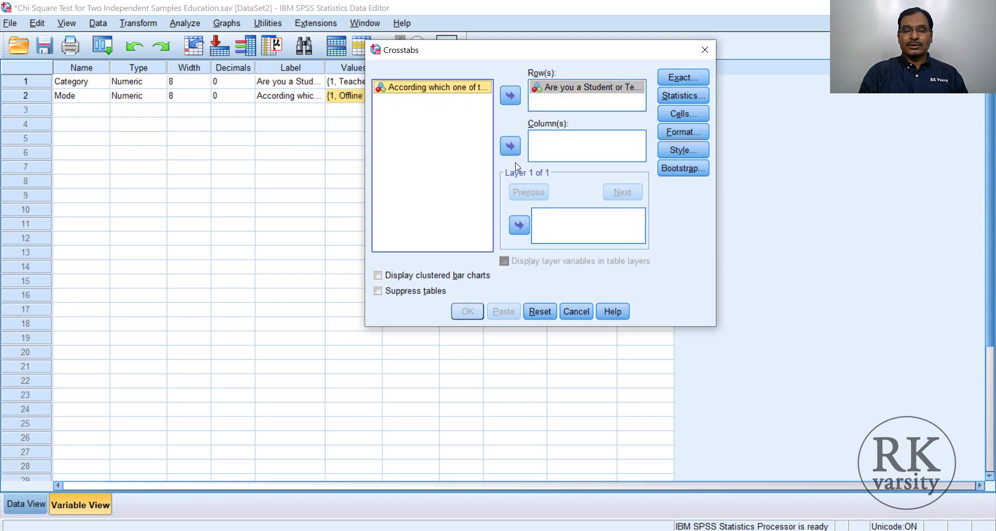
click(511, 147)
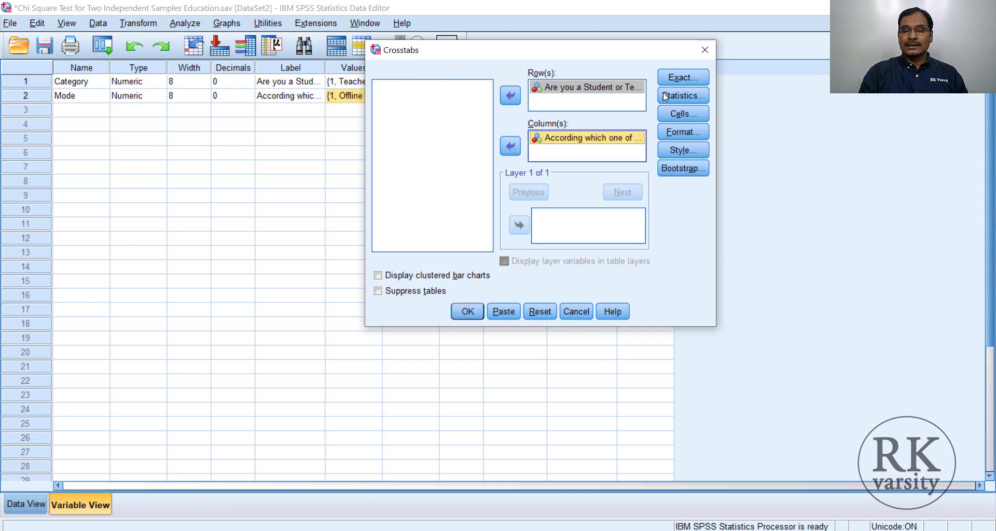
Choose the Exact test method with a 5-minute time limit per test and request the Chi-square statistic
click(681, 80)
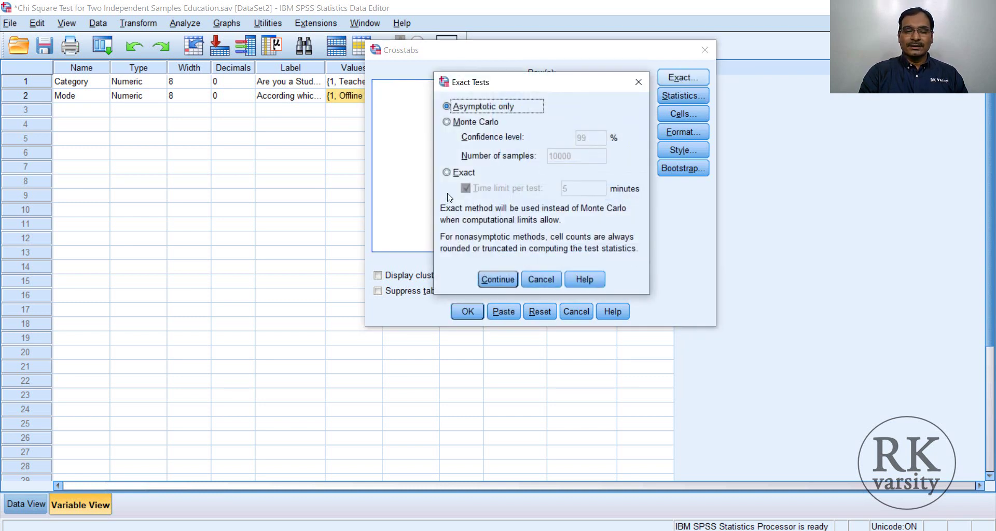
click(447, 172)
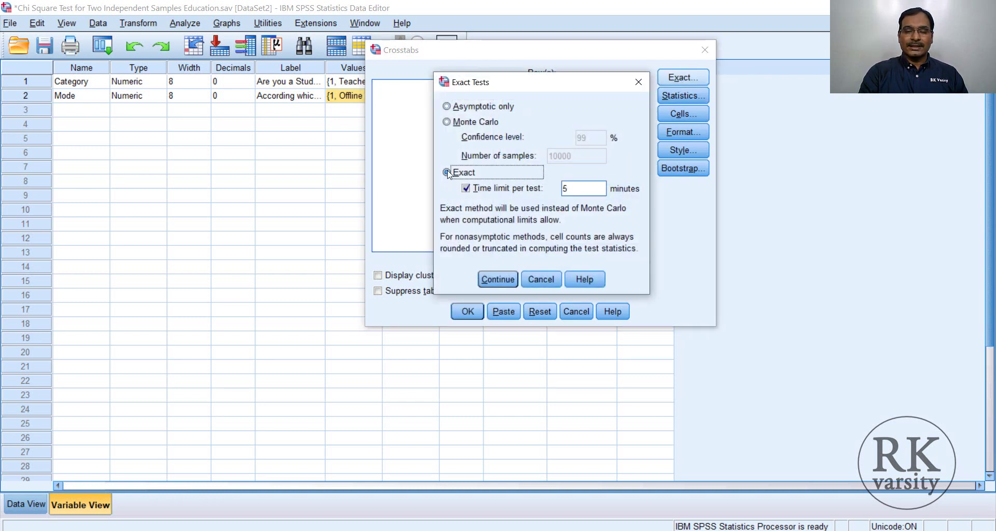
click(493, 280)
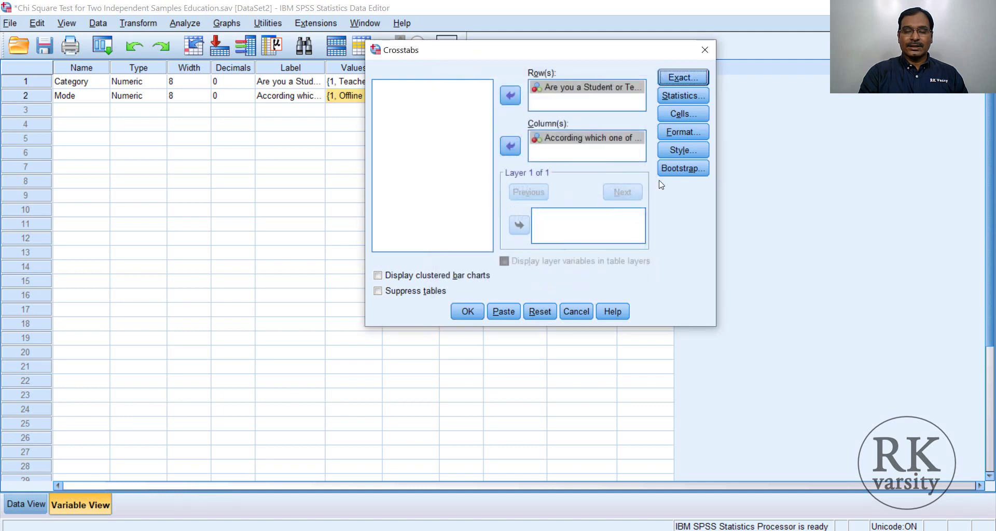
click(690, 98)
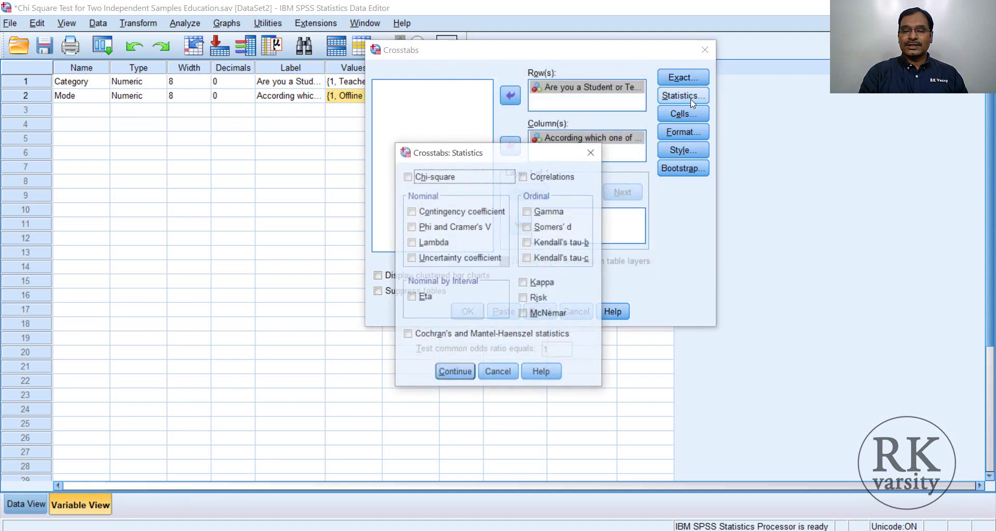
click(408, 177)
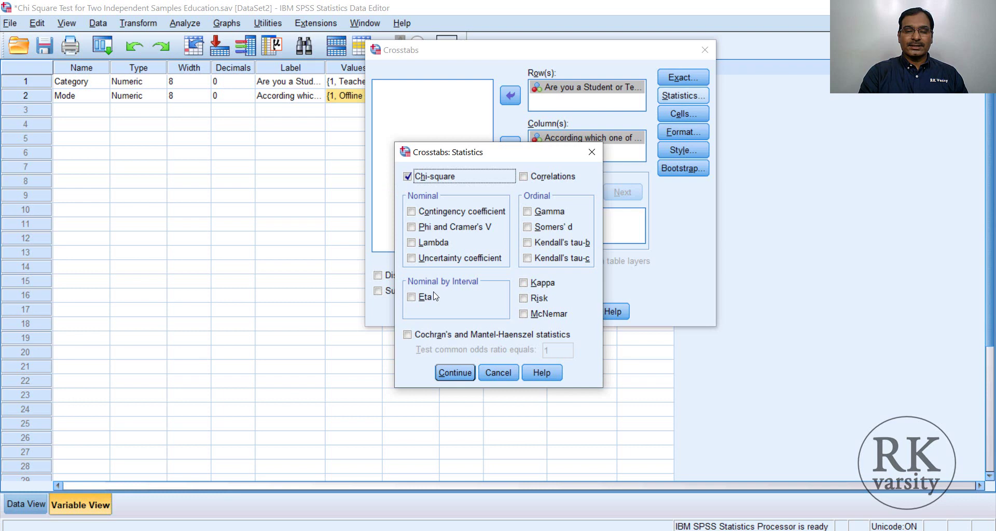
click(453, 372)
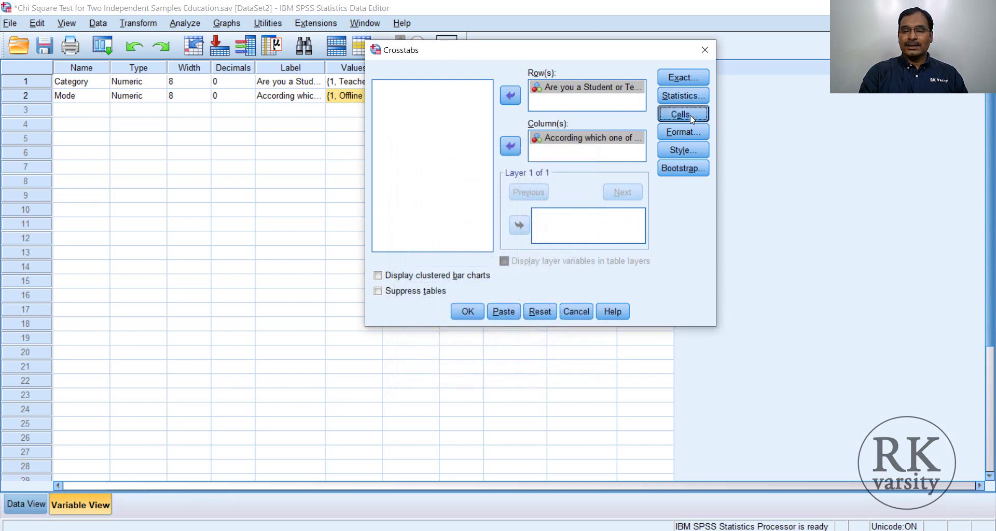
Set the crosstab cells to show expected counts besides observed counts, plus row and column percentages
click(690, 115)
click(424, 110)
click(425, 181)
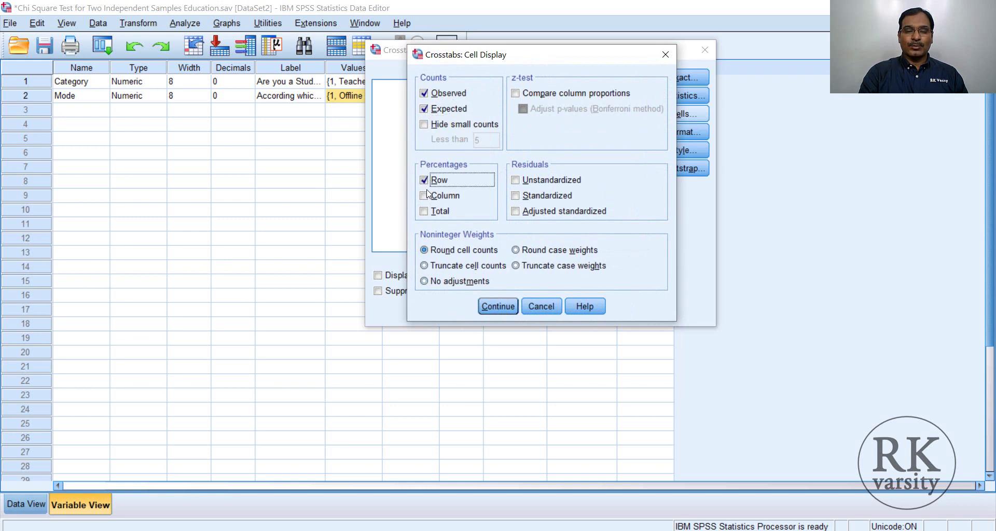
click(424, 196)
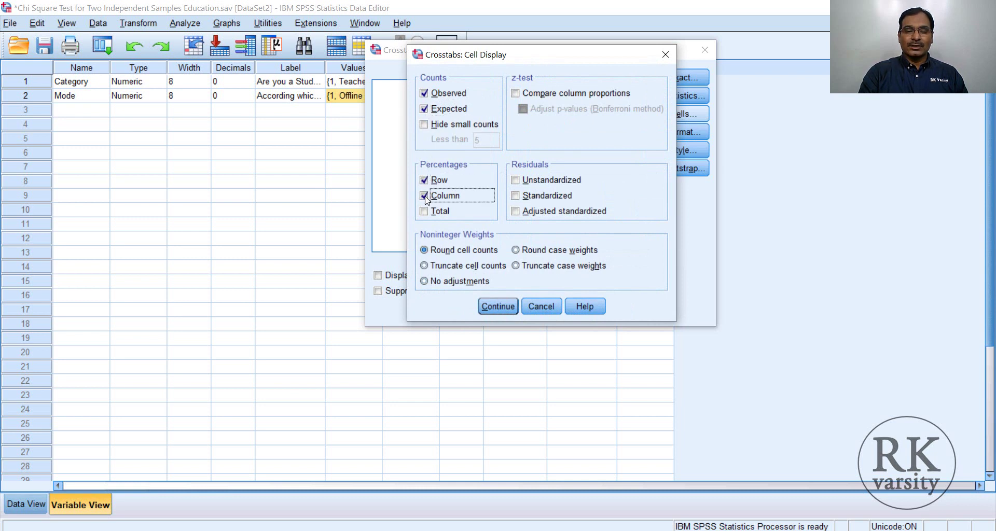
click(497, 306)
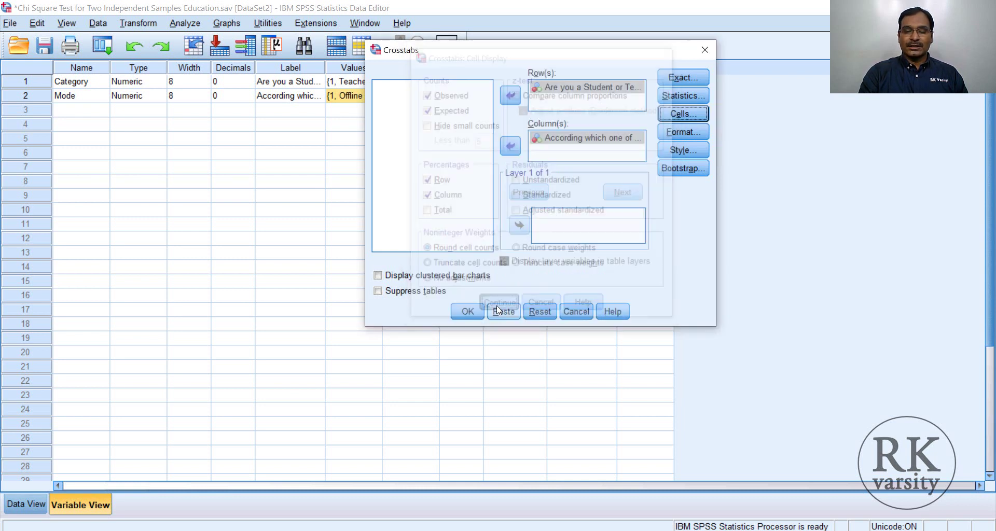
Turn on clustered bar charts, run the Crosstabs analysis, and go to the new education dataset results in the output viewer
click(379, 277)
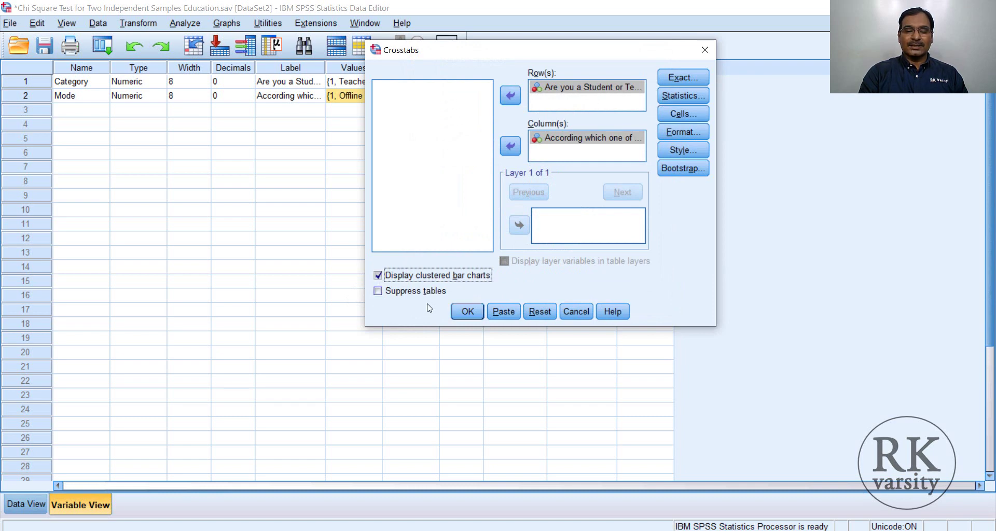
click(468, 311)
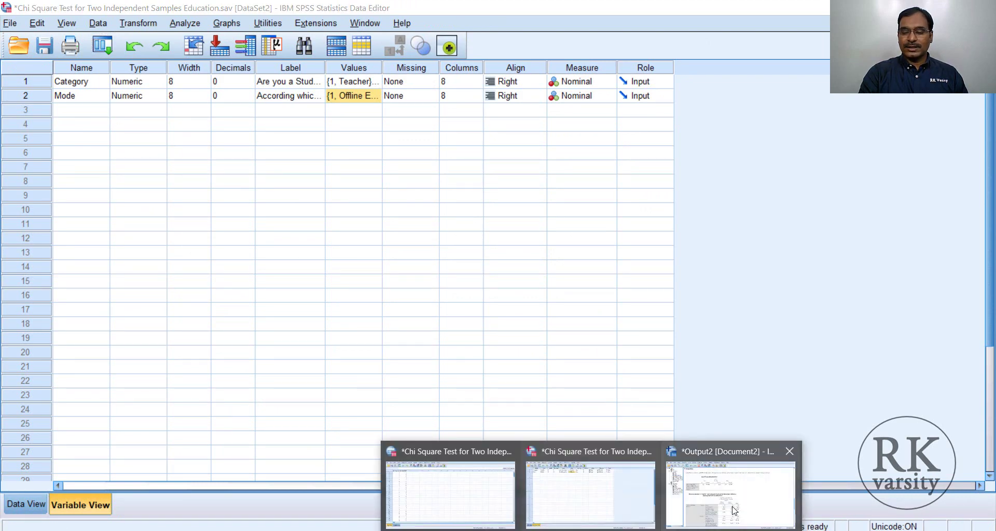
click(735, 511)
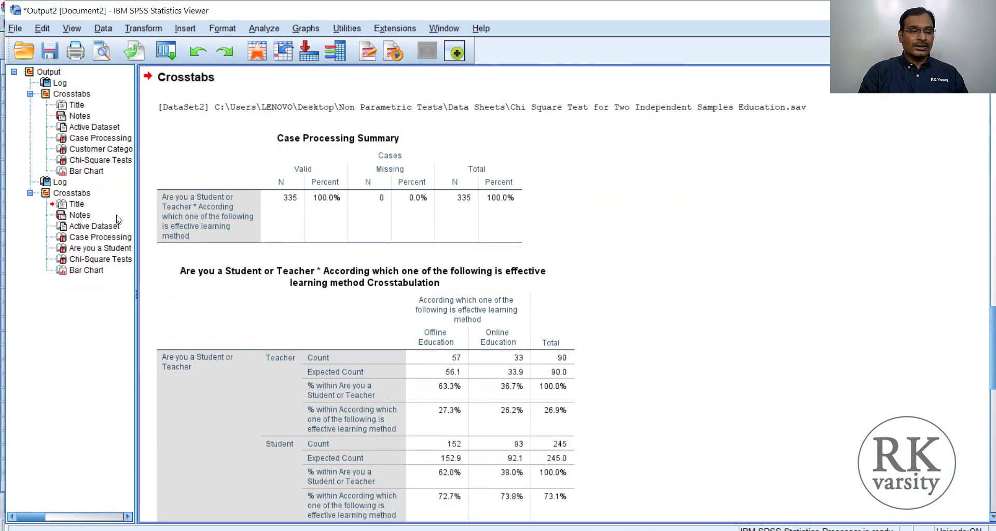
click(99, 227)
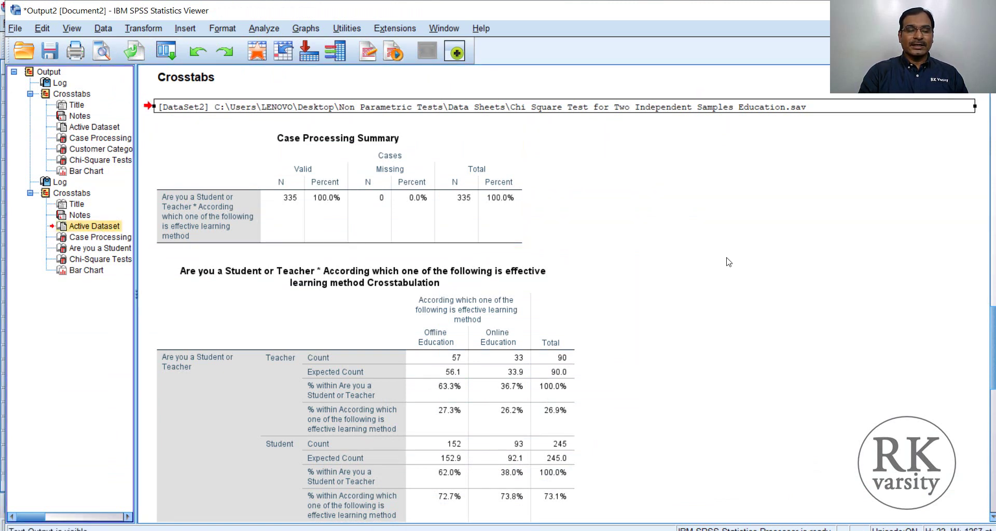
Examine the Student or Teacher by learning method crosstabulation, its Chi-Square Tests table and the clustered bar chart
scroll(746, 269, down, 2)
scroll(745, 269, down, 3)
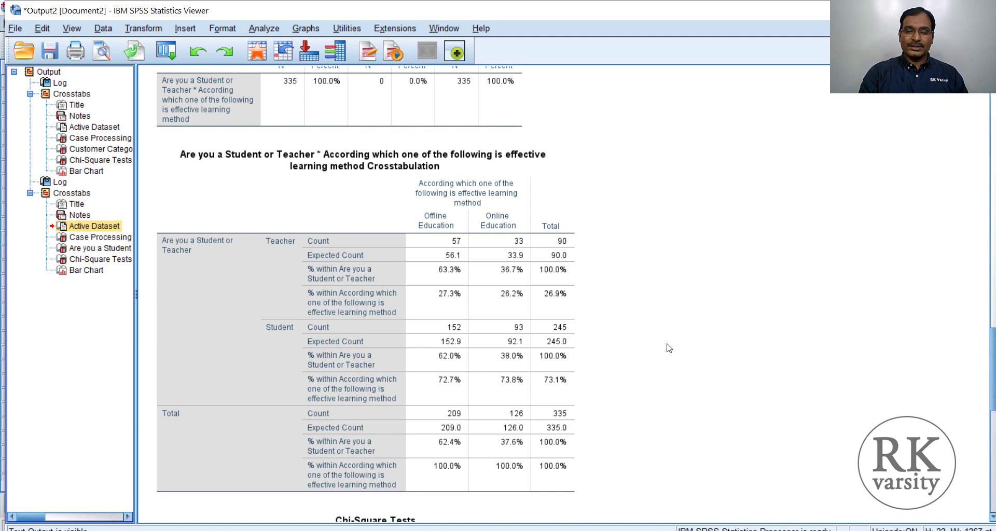
scroll(666, 342, down, 3)
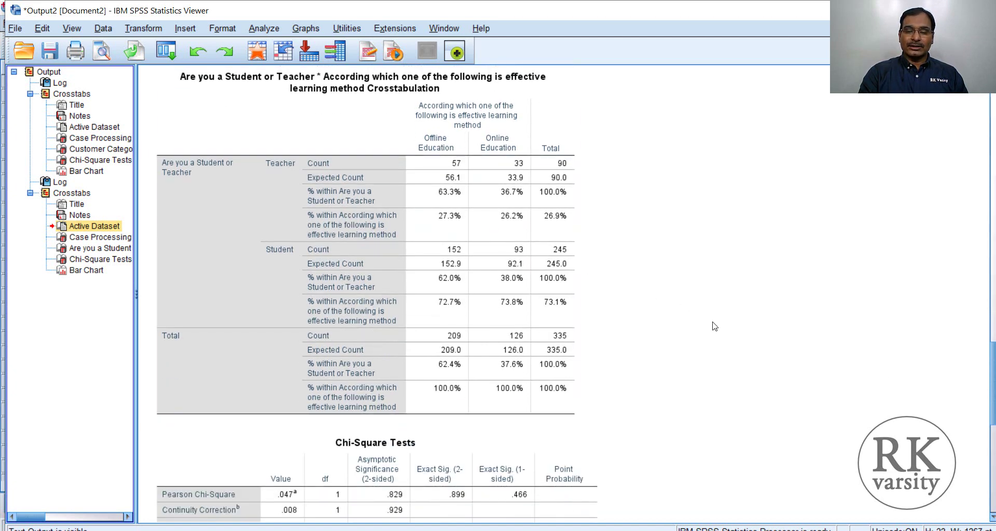
scroll(715, 312, down, 3)
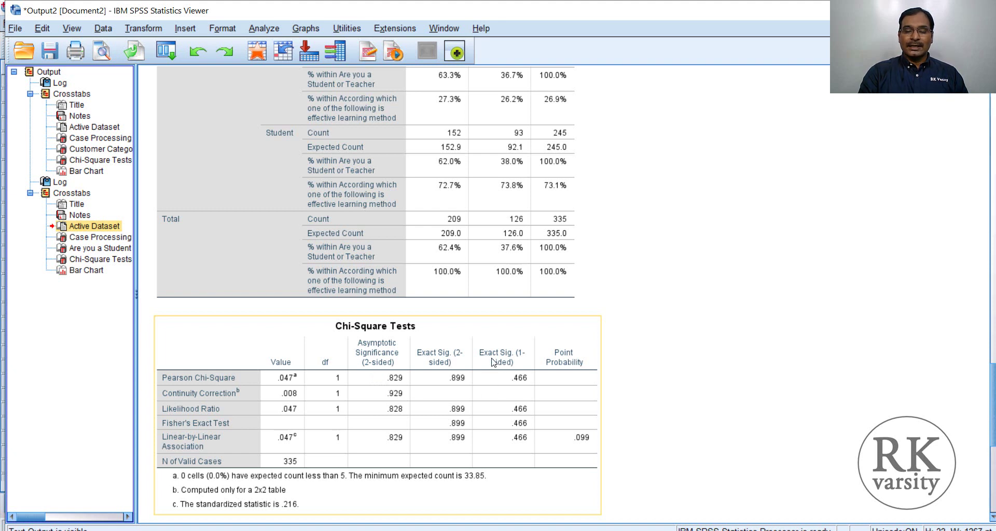
click(690, 343)
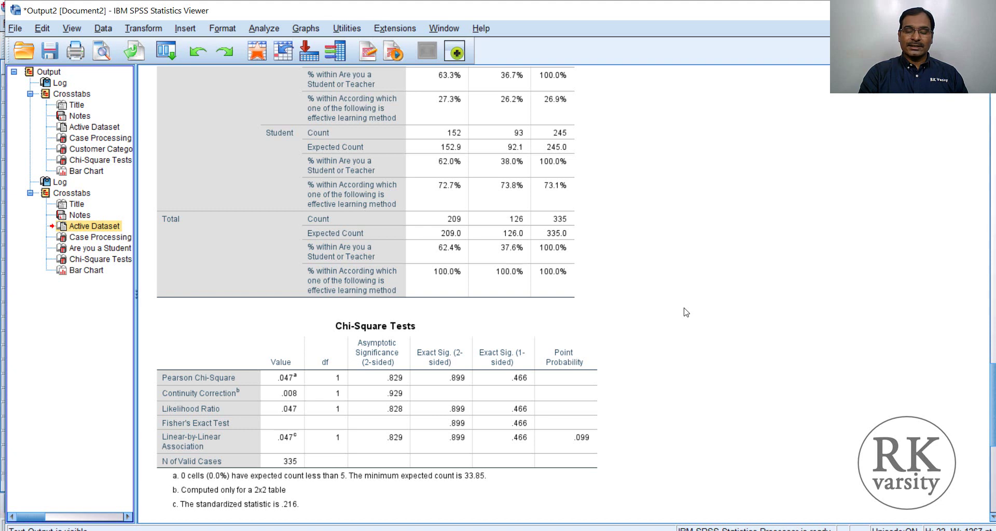
scroll(686, 312, up, 2)
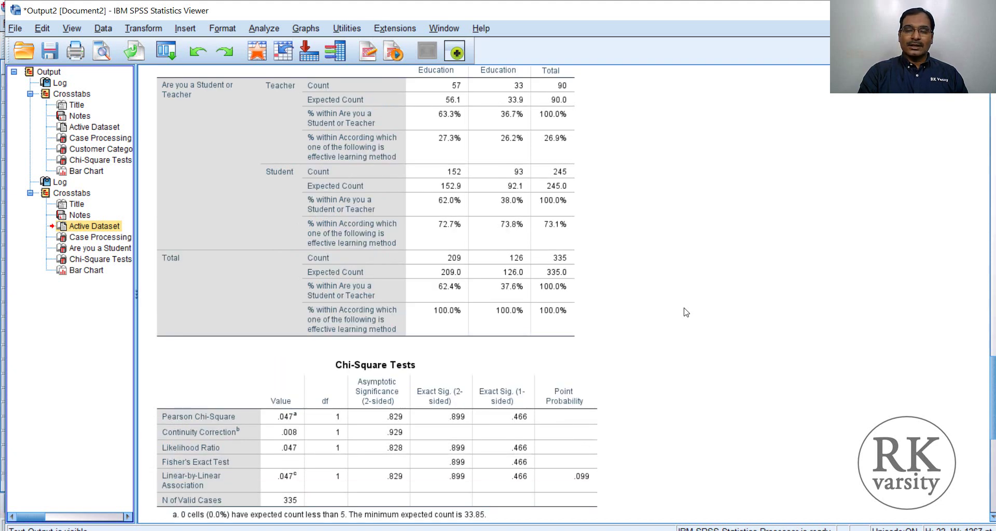
scroll(686, 311, up, 2)
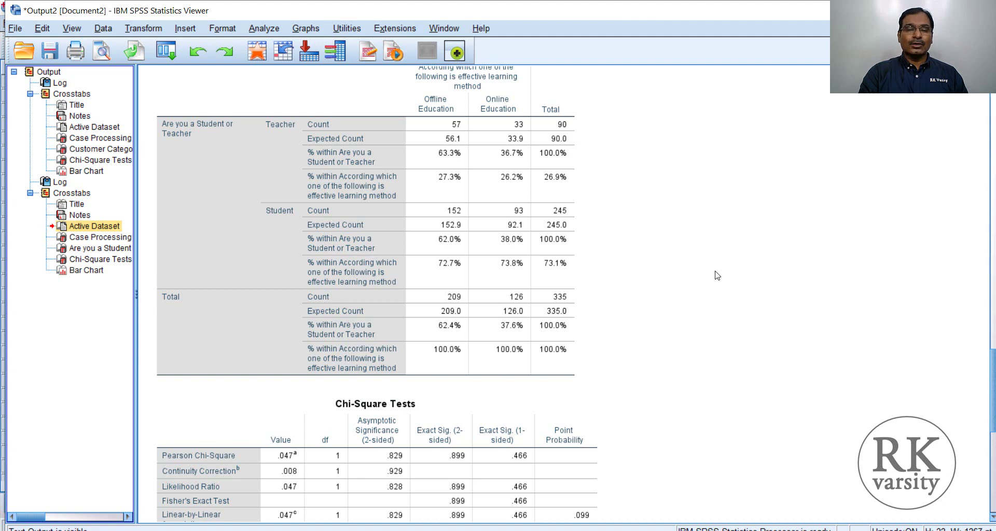
scroll(716, 276, up, 1)
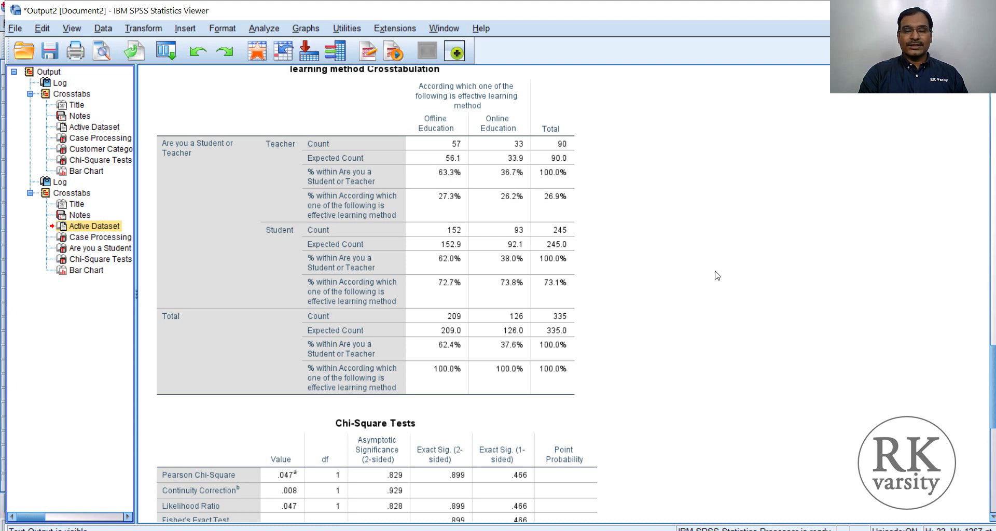
click(308, 128)
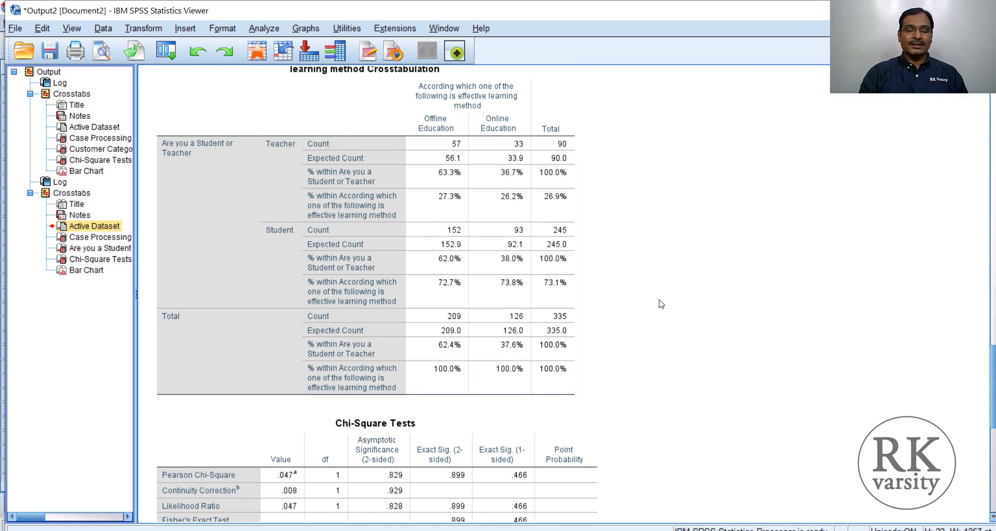
scroll(680, 337, down, 3)
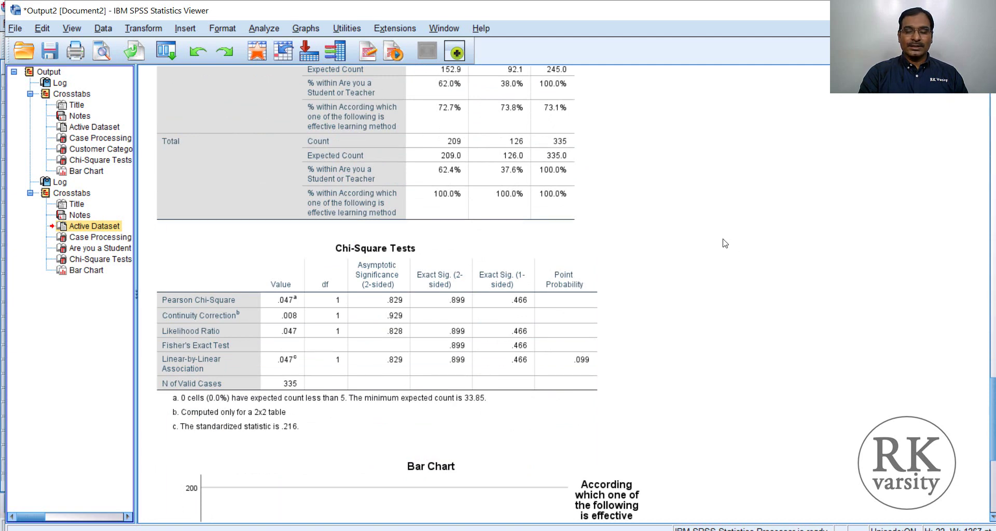
scroll(725, 244, down, 5)
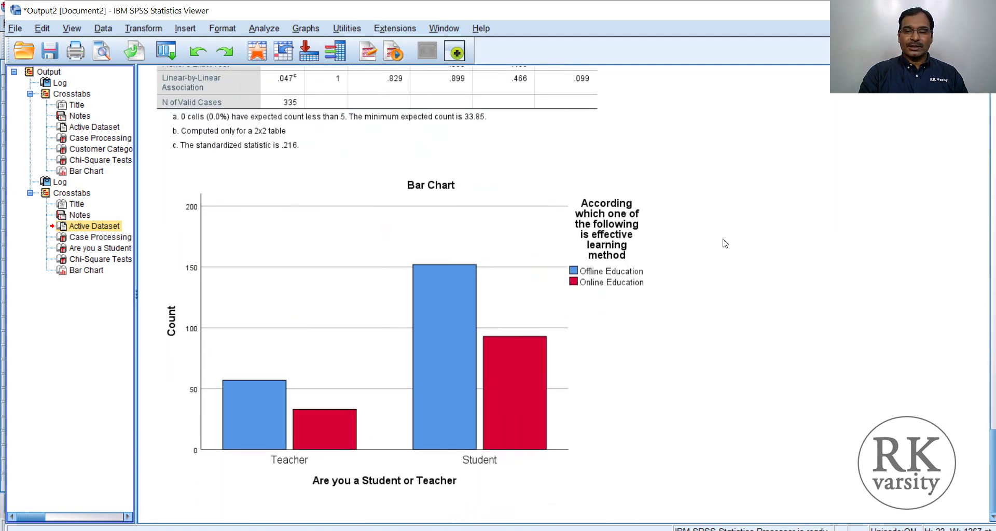
scroll(724, 243, up, 10)
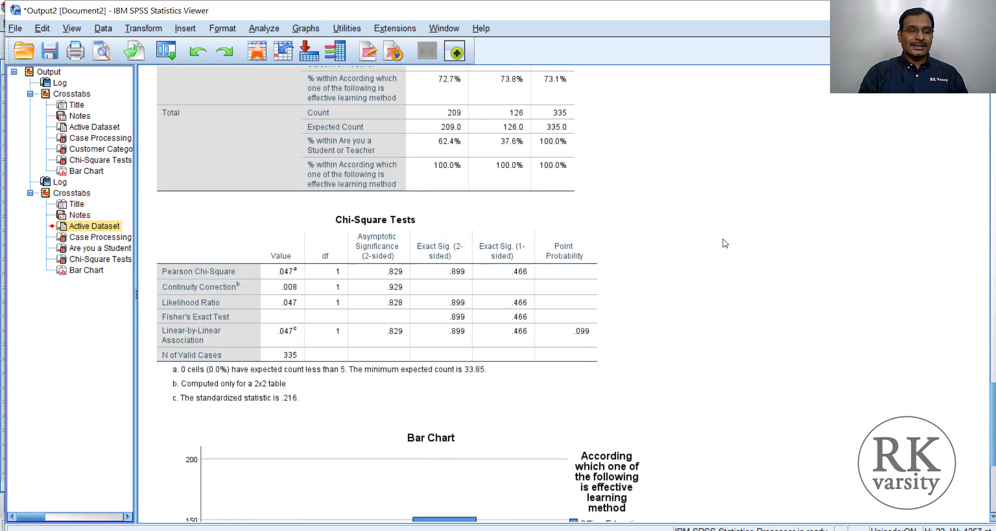
scroll(725, 244, up, 9)
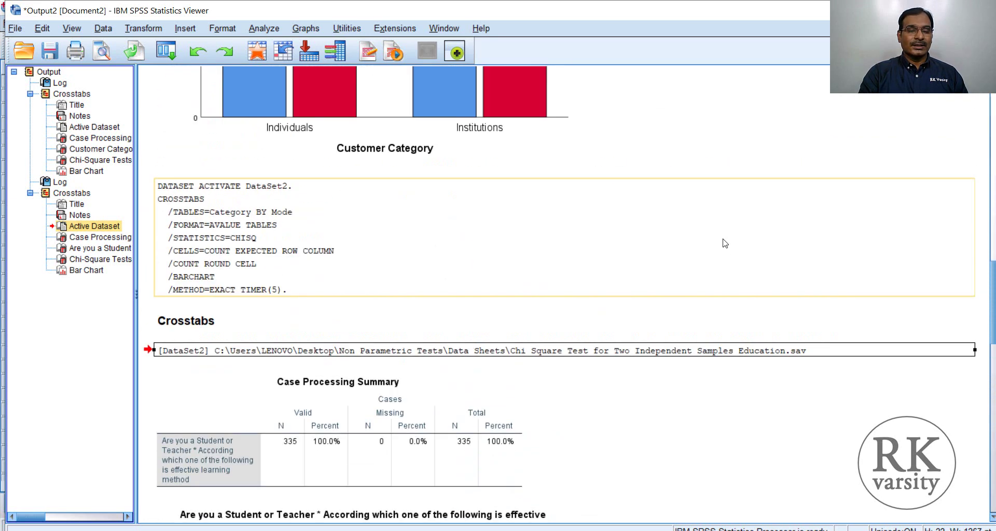